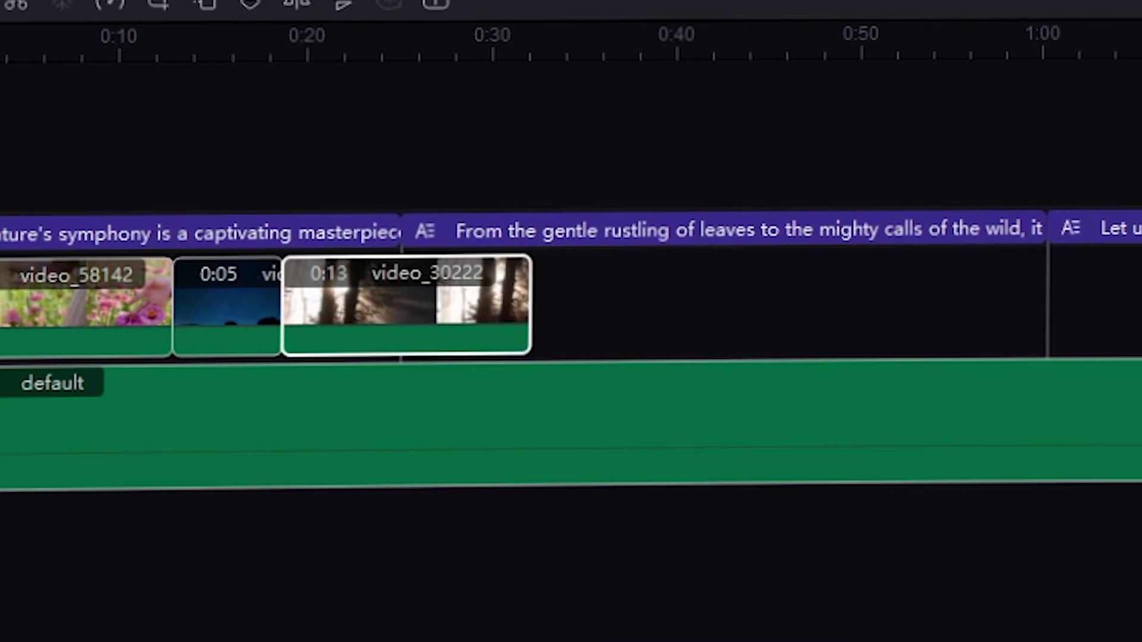
drag(661, 0, 667, 304)
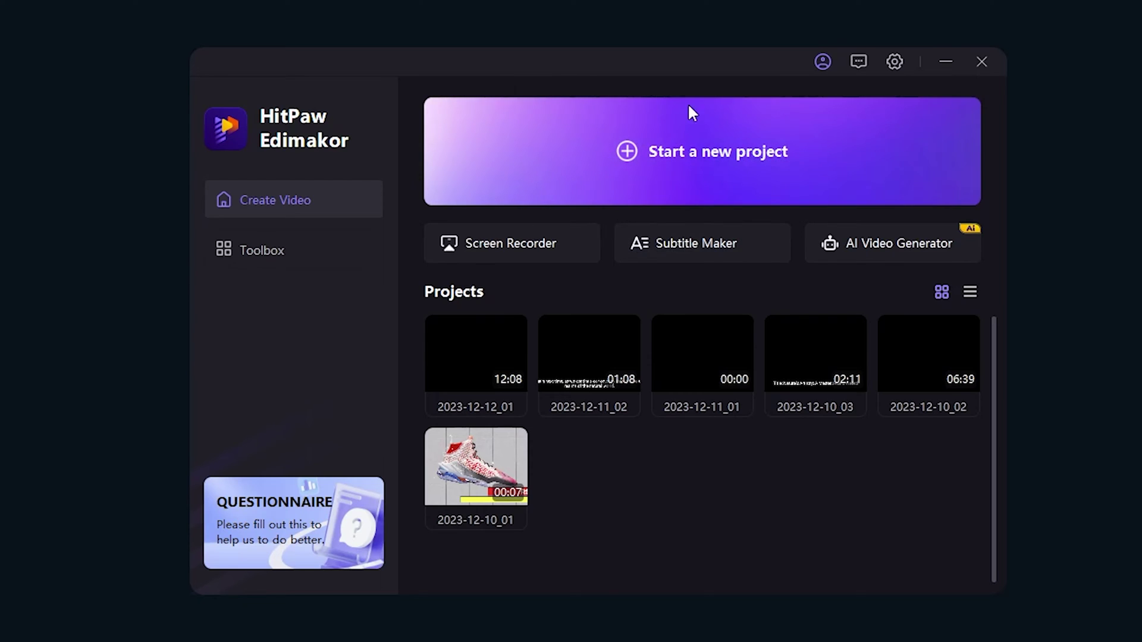
Step: Import video (2) and video (1) into a new project and place both clips on the main timeline track
click(712, 141)
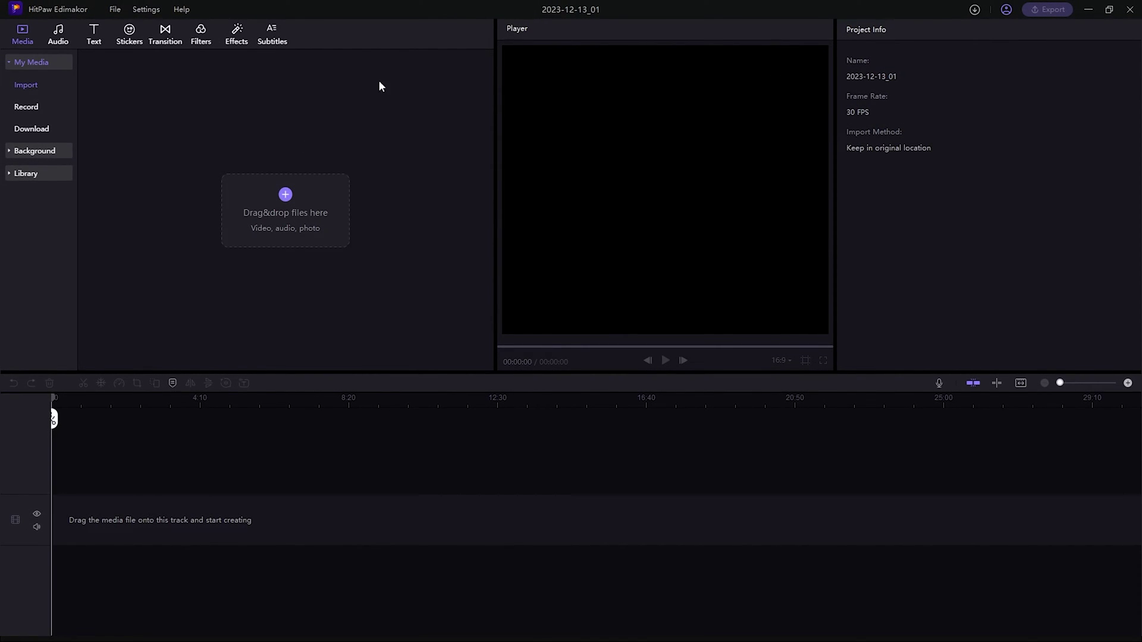
click(285, 196)
click(94, 164)
click(288, 229)
ctrl+click(523, 145)
click(446, 332)
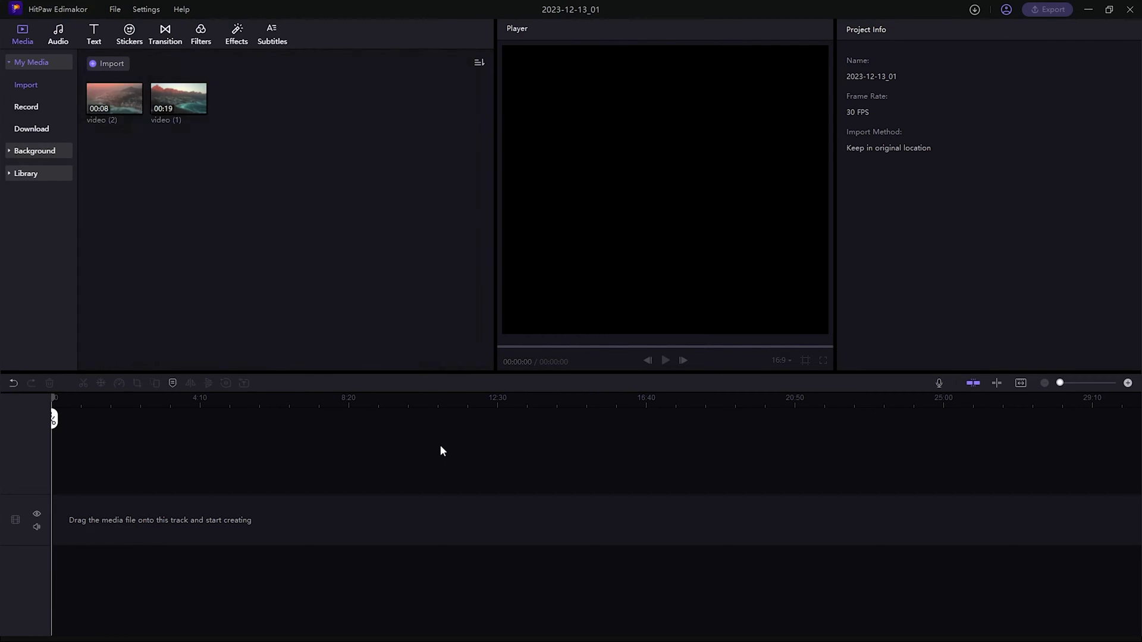
drag(162, 107, 186, 506)
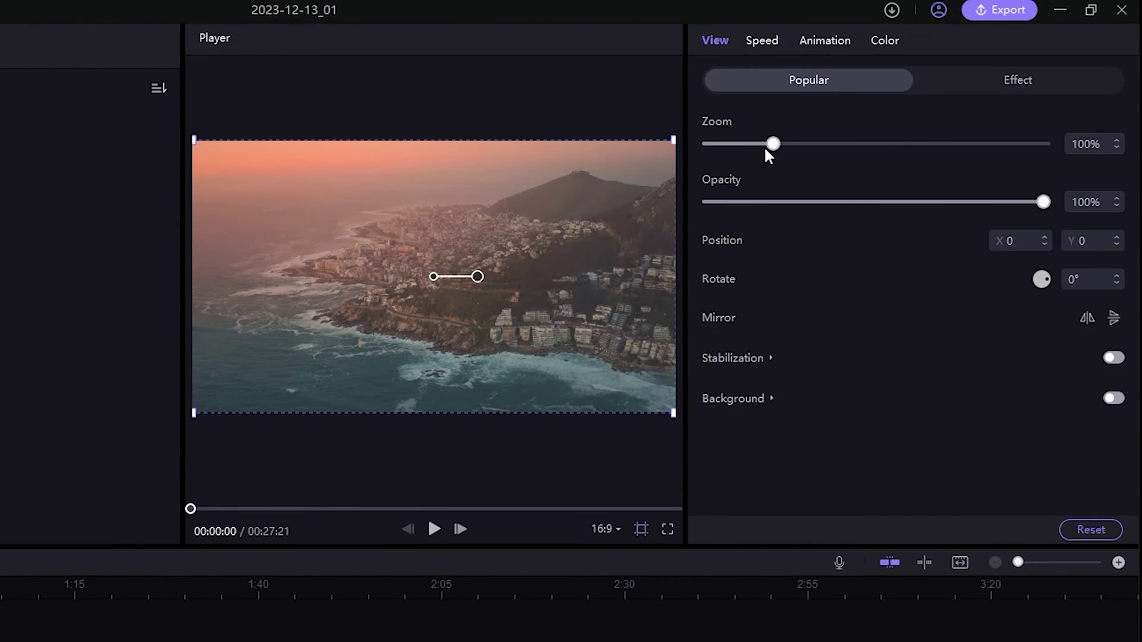
Step: Reduce the first clip's zoom to 84% and keep its opacity at 100%
mouse_move(776, 144)
mouse_down()
mouse_move(853, 144)
mouse_move(762, 144)
mouse_up()
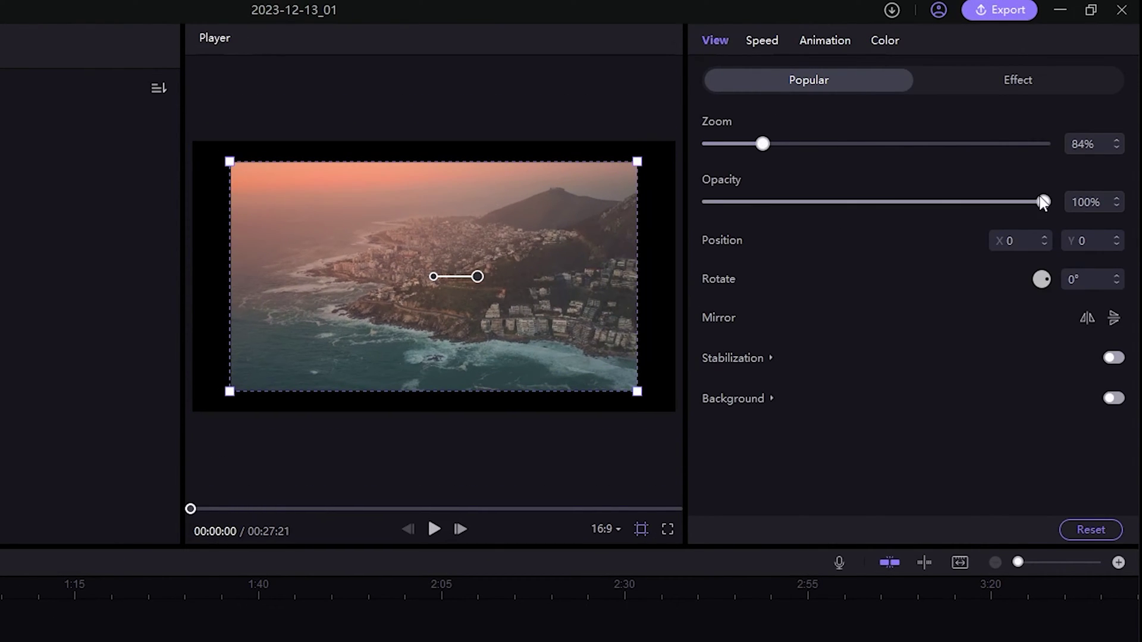
mouse_move(1054, 203)
mouse_down()
mouse_move(919, 202)
mouse_move(1047, 202)
mouse_up()
Step: Try stabilization at a 50% smooth level on the first clip, preview it, and switch it off again
click(1114, 357)
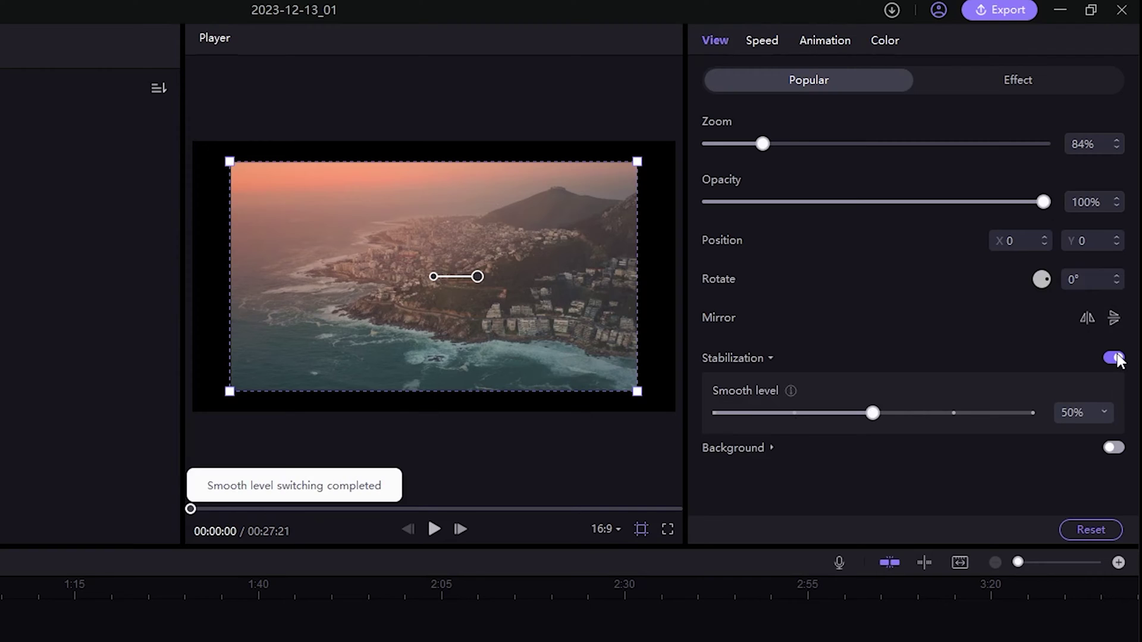
click(434, 528)
click(434, 527)
click(1112, 358)
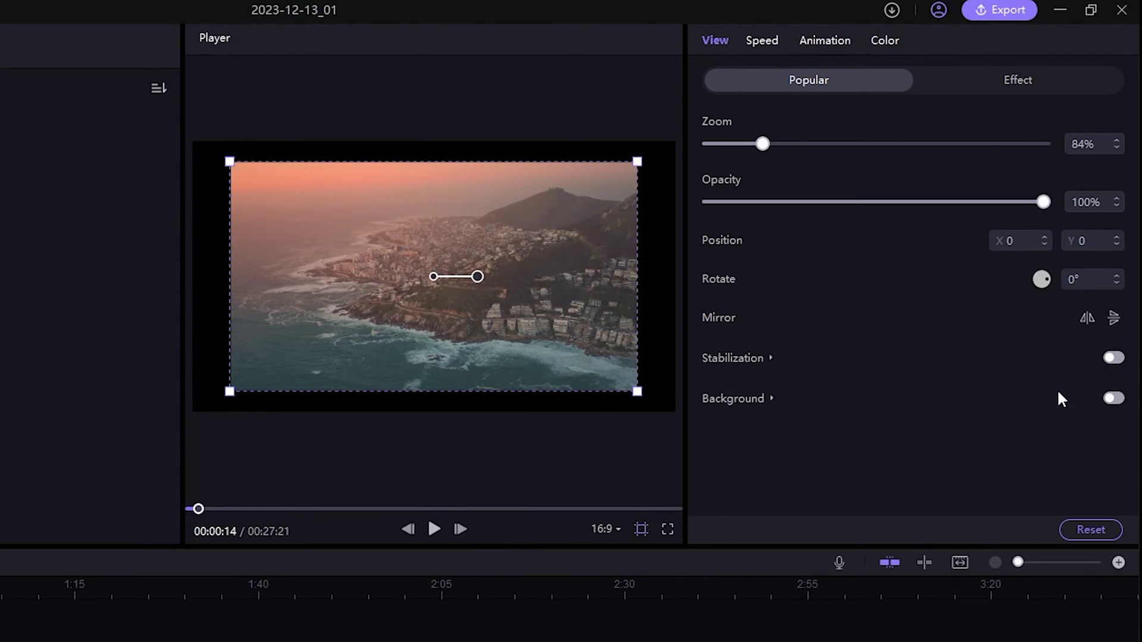
Step: Try a Gaussian Blur, a green color and a blue water image as the clip's background, and turn the background off
click(1109, 398)
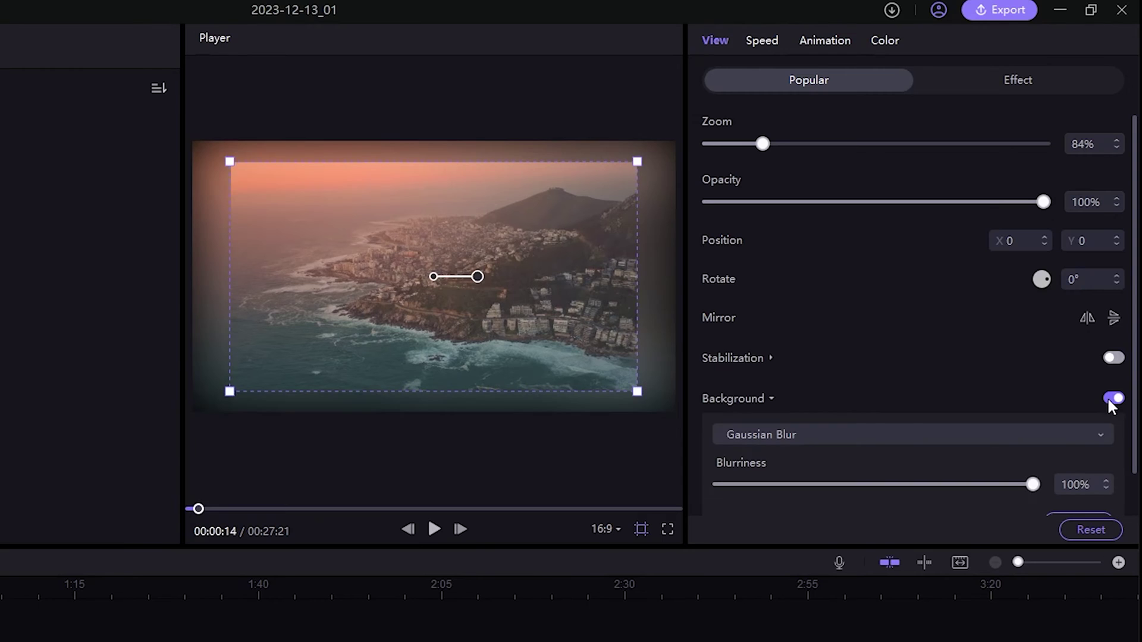
click(827, 435)
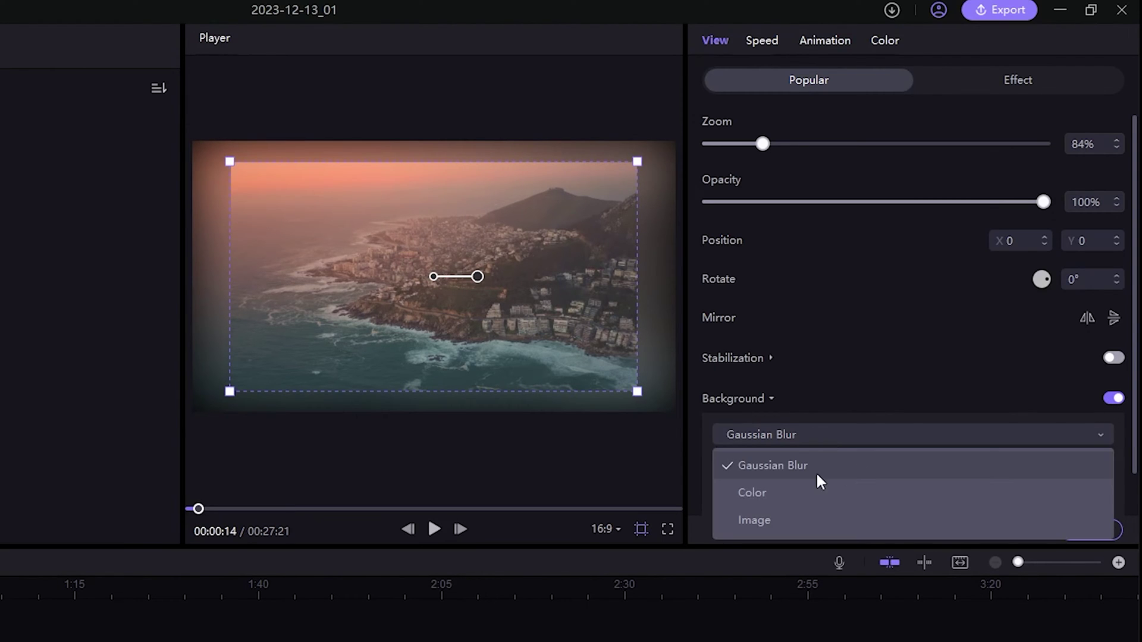
click(815, 484)
click(815, 409)
click(850, 373)
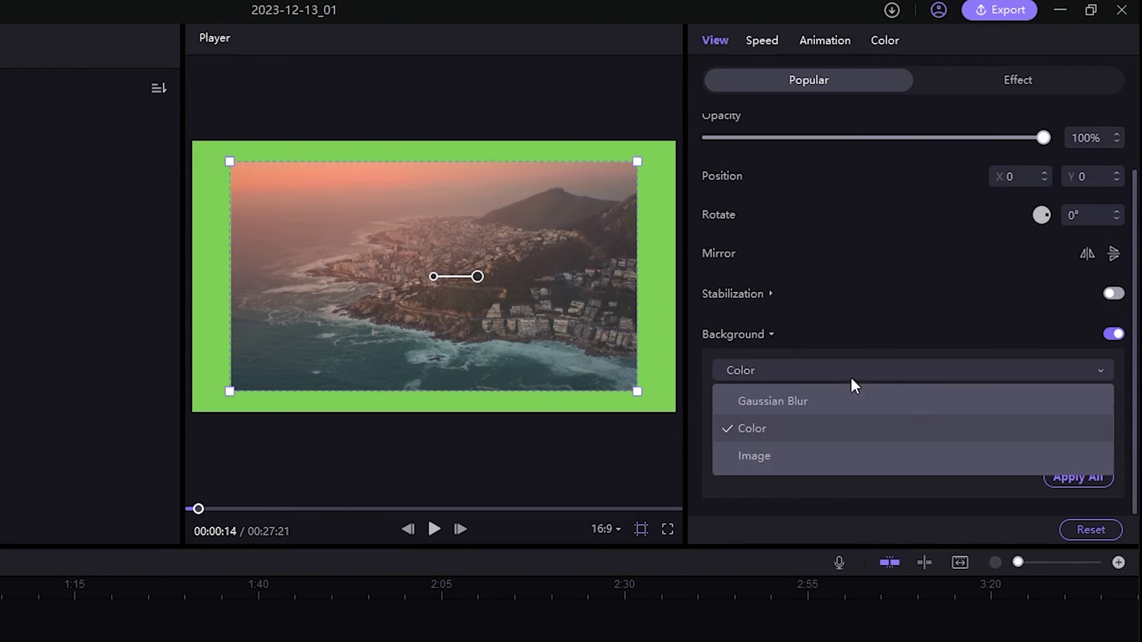
click(805, 460)
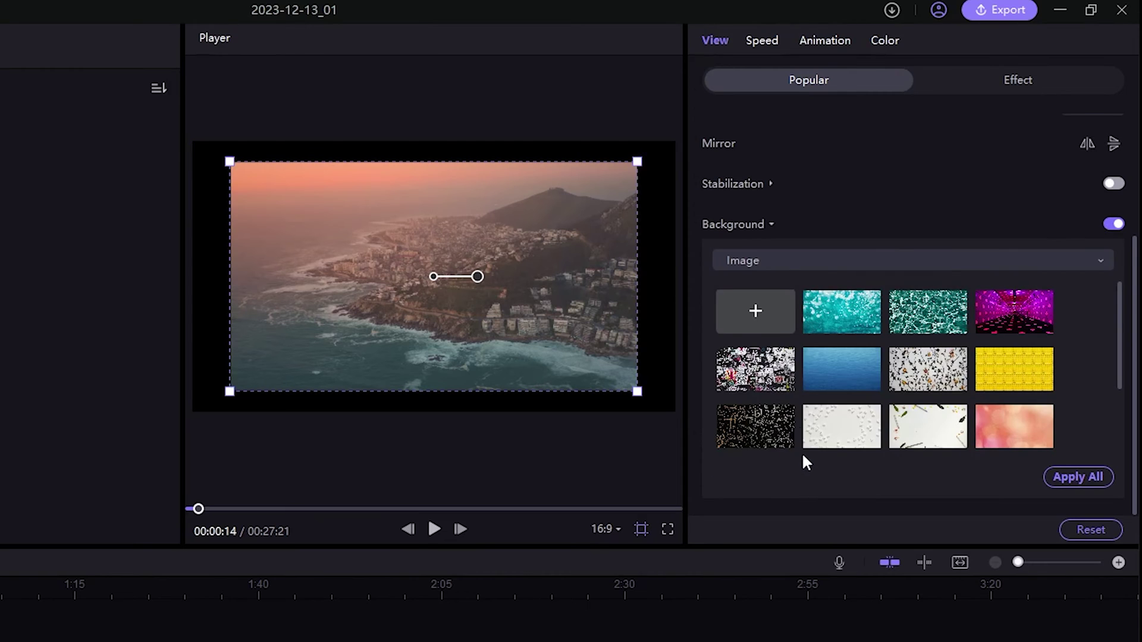
click(843, 380)
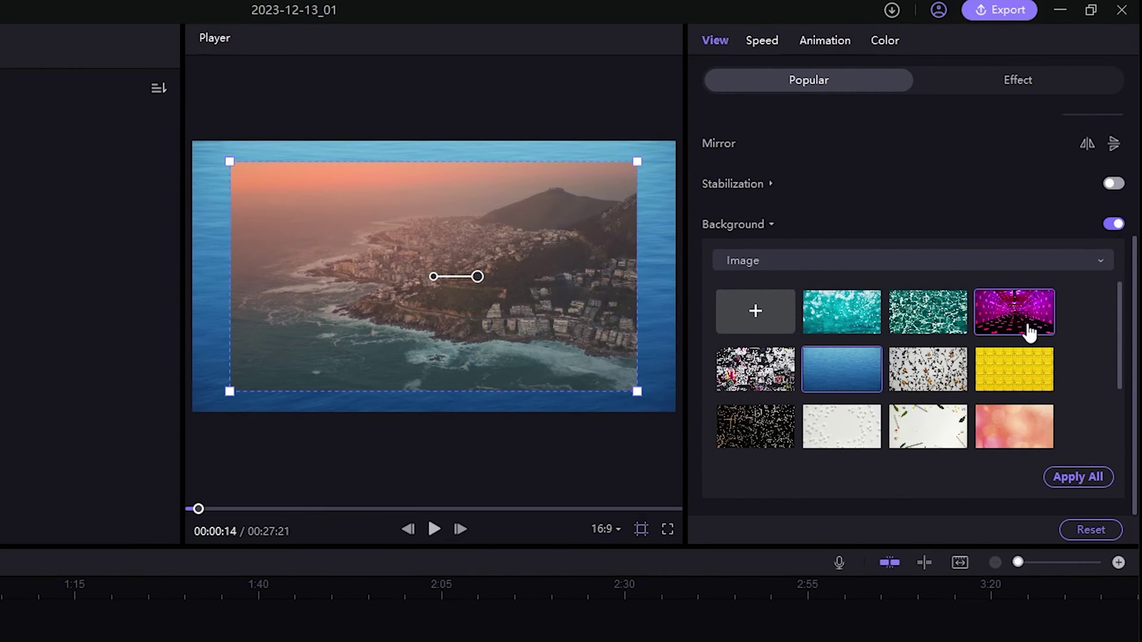
click(1112, 222)
Step: Check the clip's applied effects and try a faster uniform speed on it
click(1017, 82)
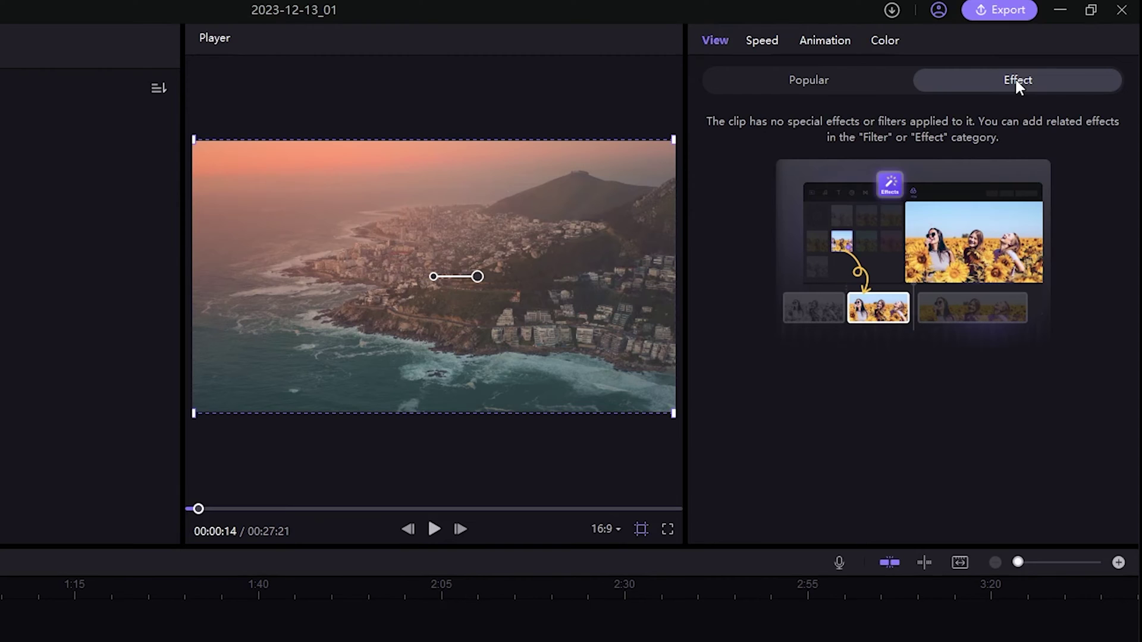
click(754, 42)
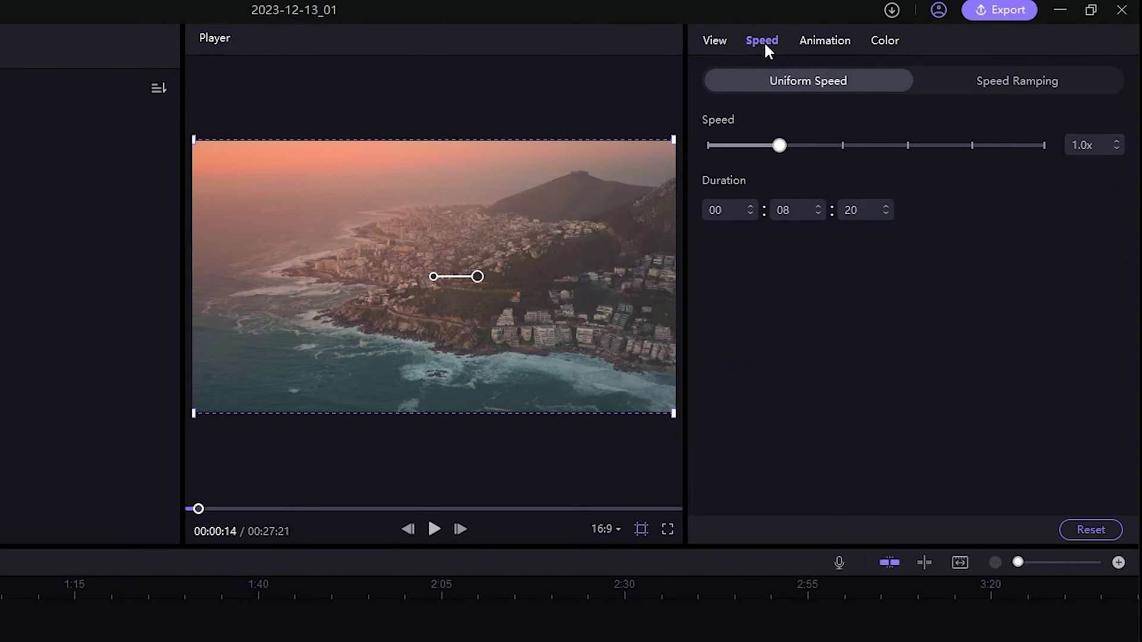
drag(786, 148, 912, 145)
Step: Try the Montage, Heroic moment and Bullet time speed ramping presets on the first clip
click(1003, 81)
click(871, 142)
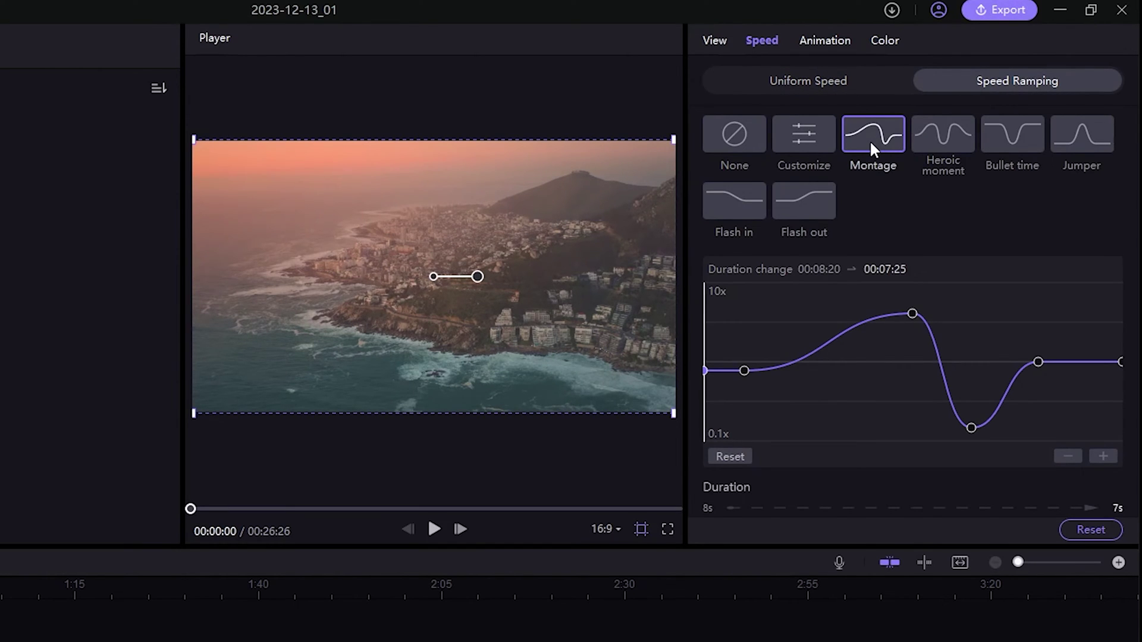
click(964, 137)
click(990, 140)
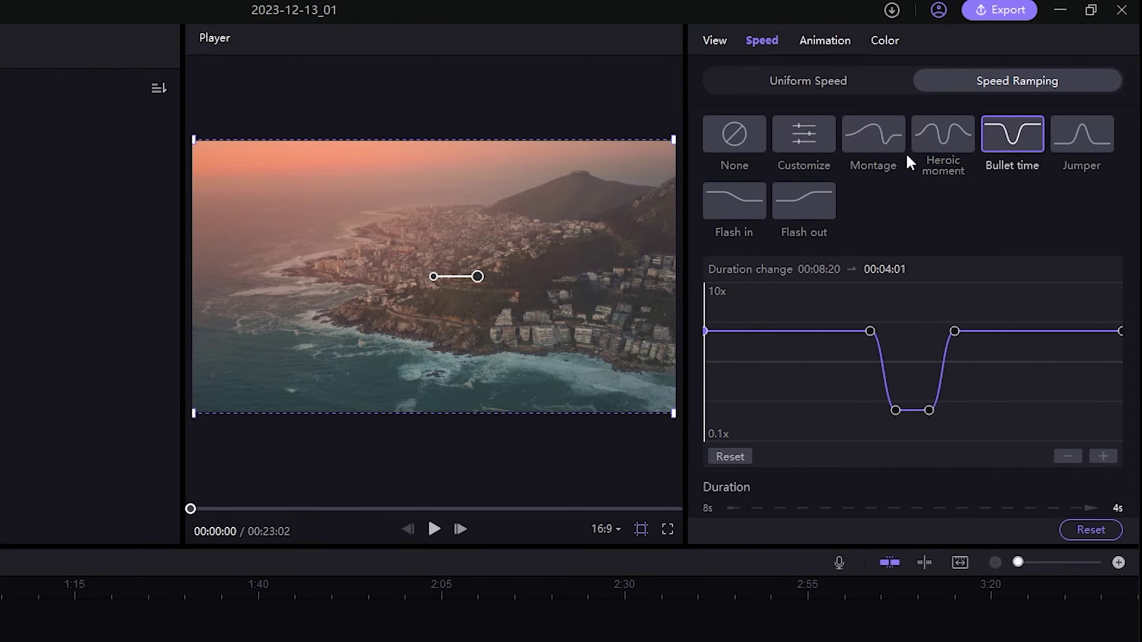
Step: Customize the clip's speed ramp by raising the first two curve points and lowering the last three, and preview it
click(809, 137)
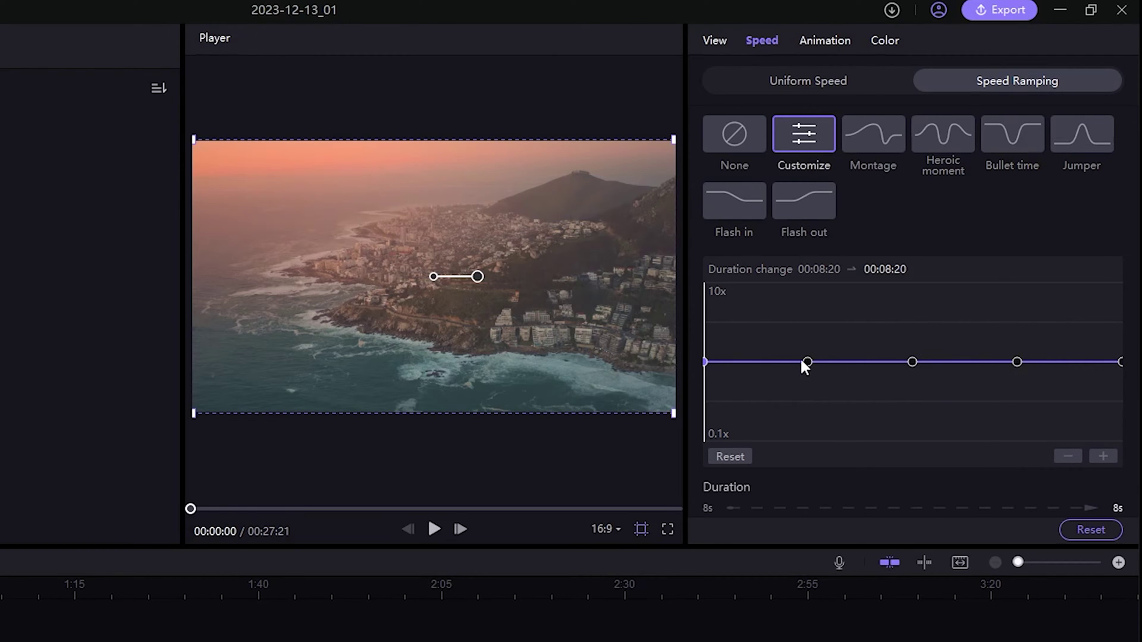
drag(810, 361, 813, 311)
drag(706, 361, 708, 301)
drag(913, 361, 922, 392)
drag(1016, 362, 1020, 391)
drag(1118, 361, 1121, 391)
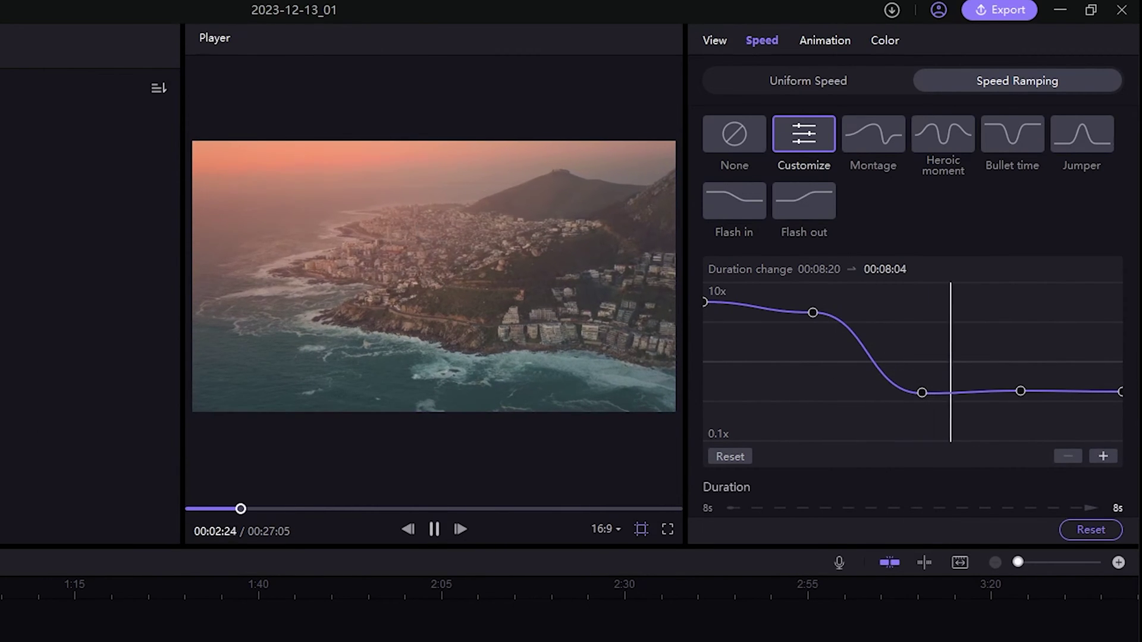
click(420, 230)
Step: Look through the clip's In, Out and Combo animations and its color adjustments
click(821, 41)
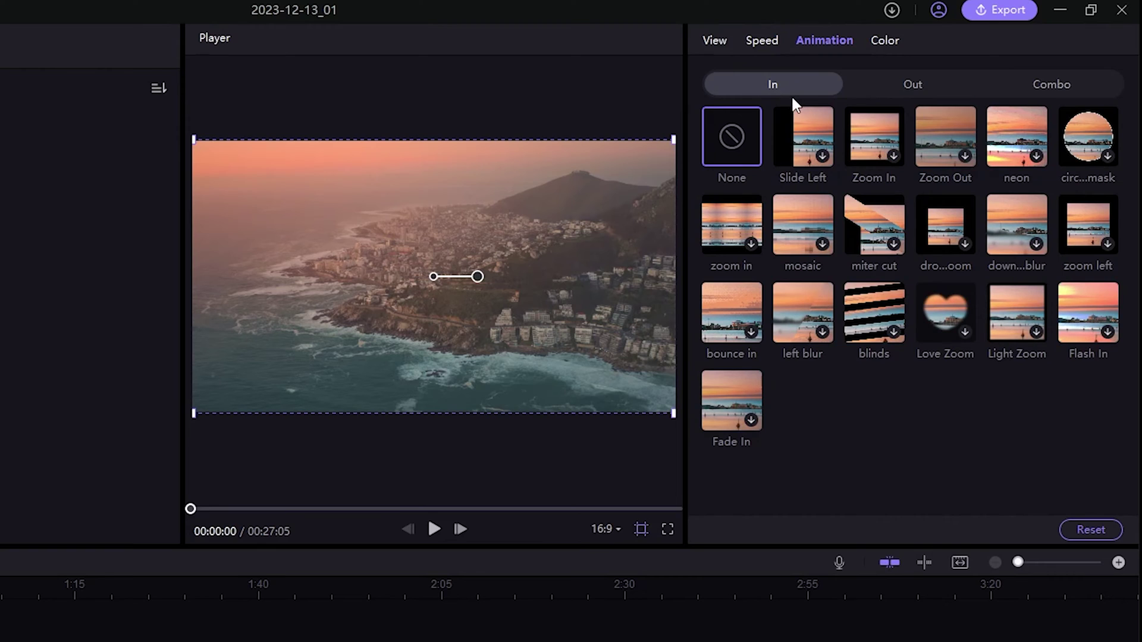
click(940, 83)
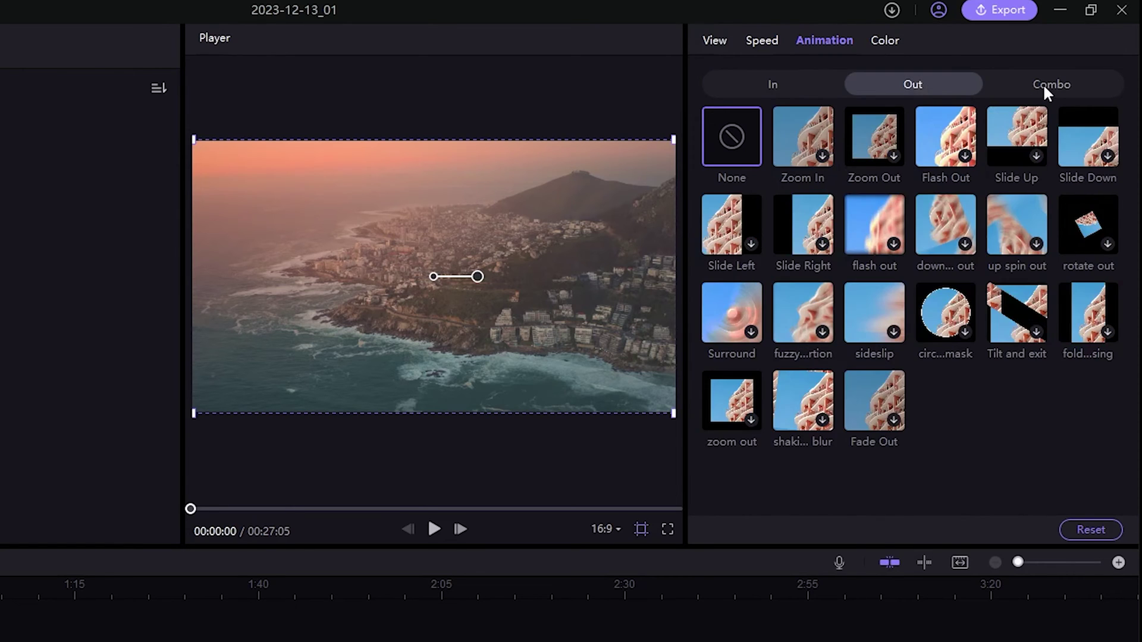
click(1045, 85)
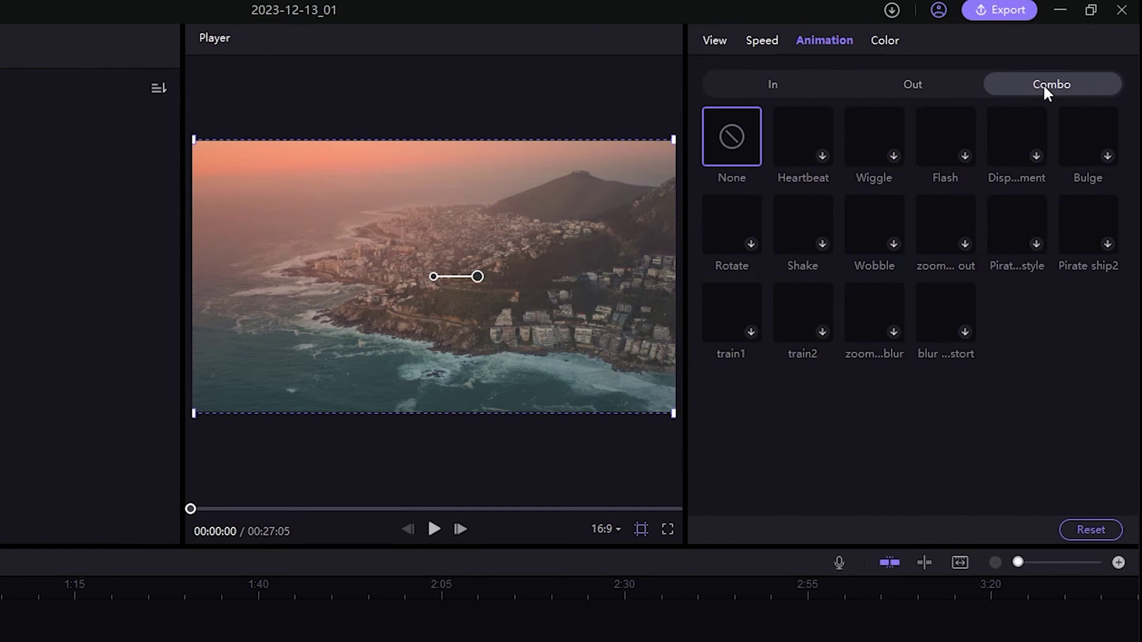
click(894, 40)
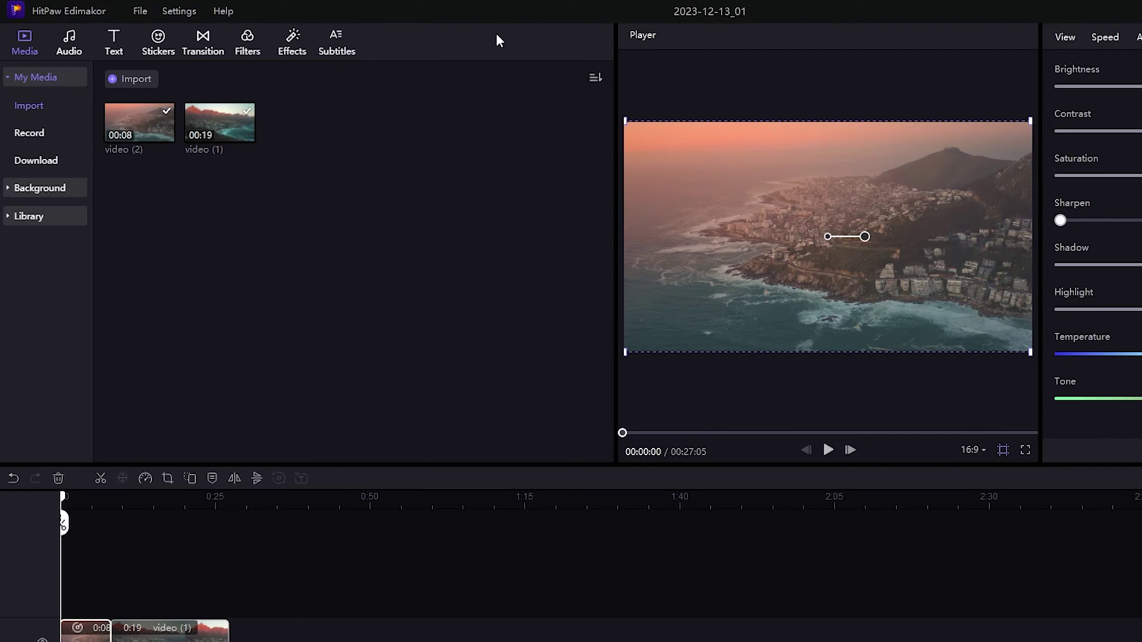
Step: Add the Alarm Clock sound effect from the Normal category to the timeline
click(79, 45)
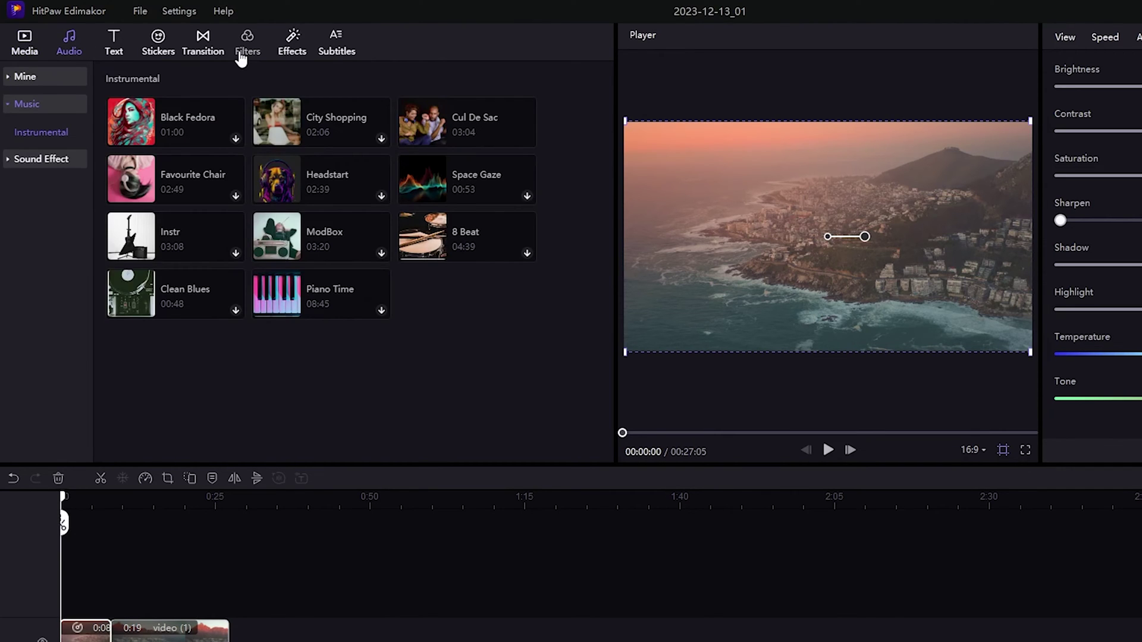
click(7, 166)
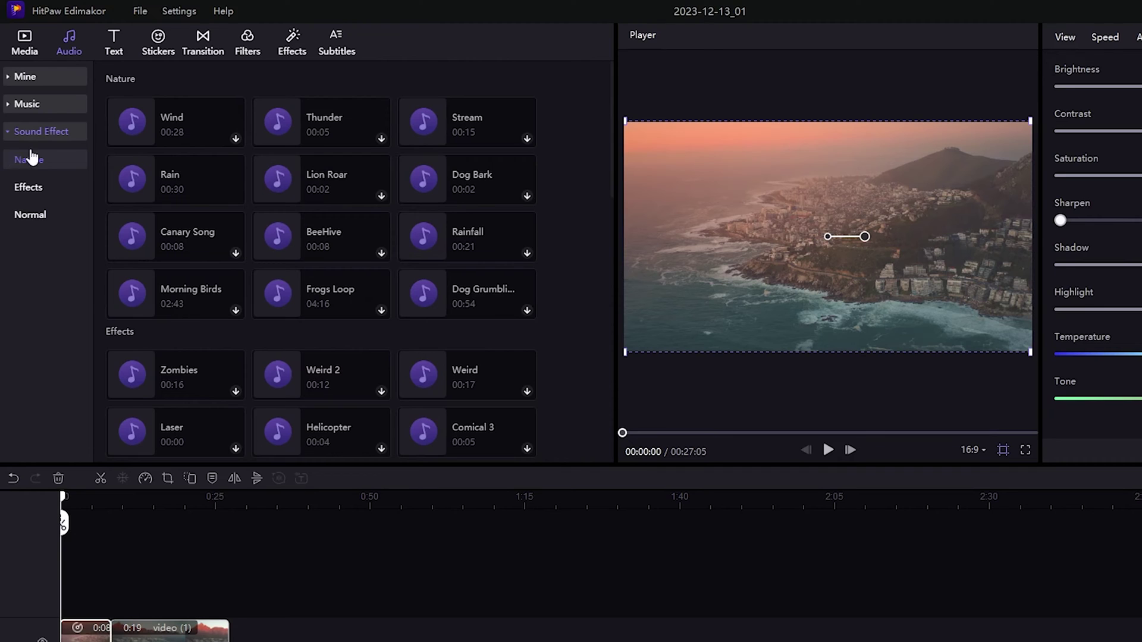
click(15, 190)
click(33, 216)
drag(184, 206, 185, 559)
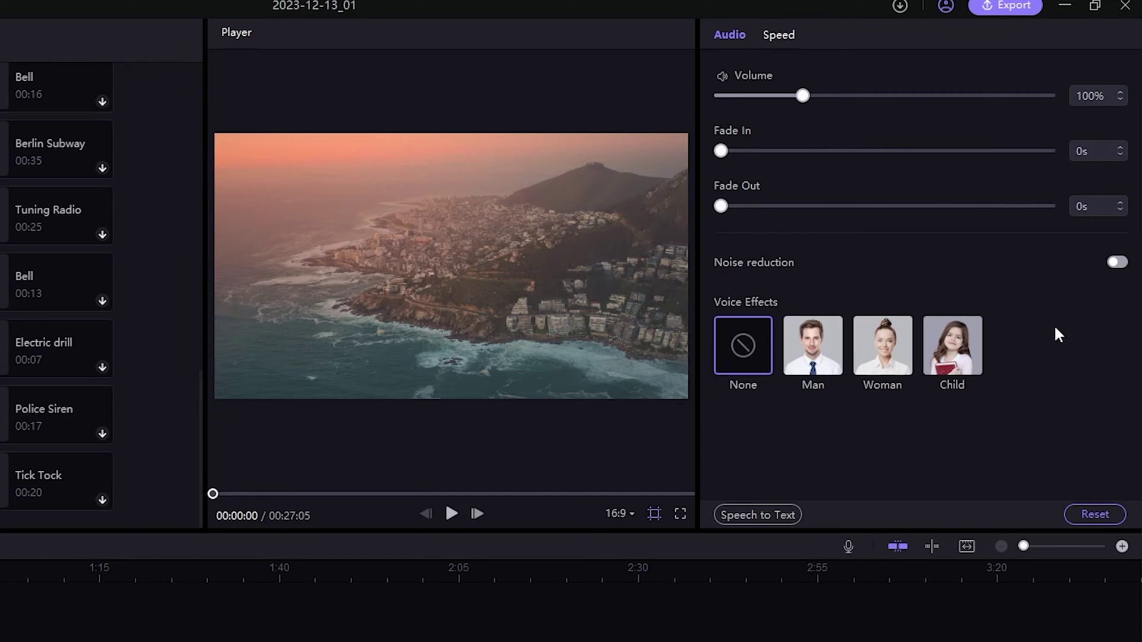
Step: Examine the uniform speed and speed ramping options of the sound effect clip
click(784, 44)
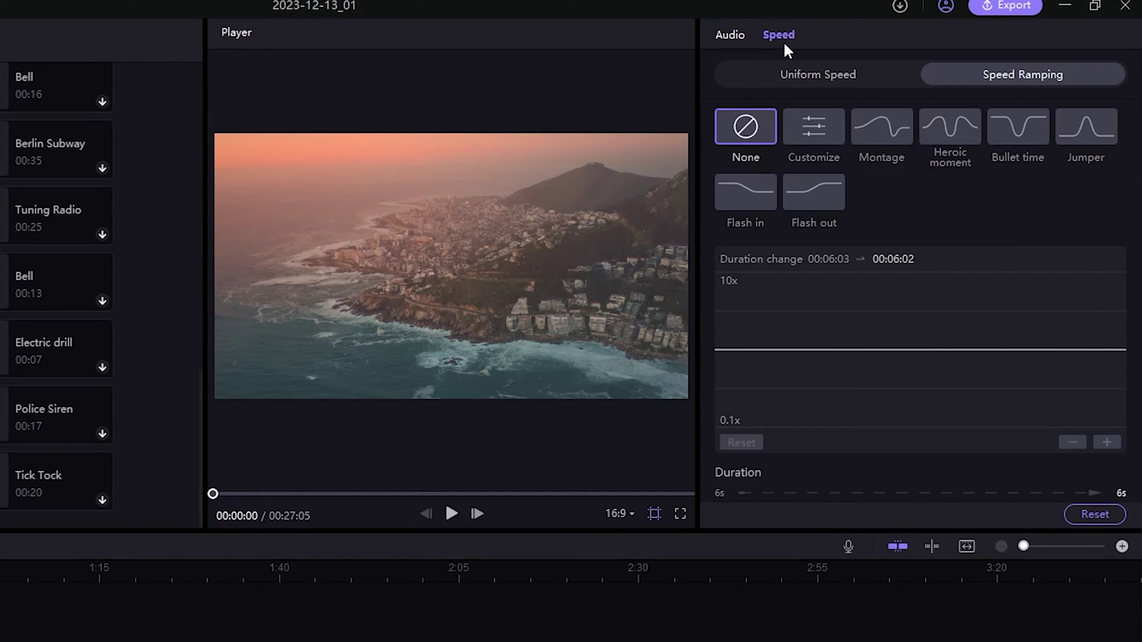
click(866, 89)
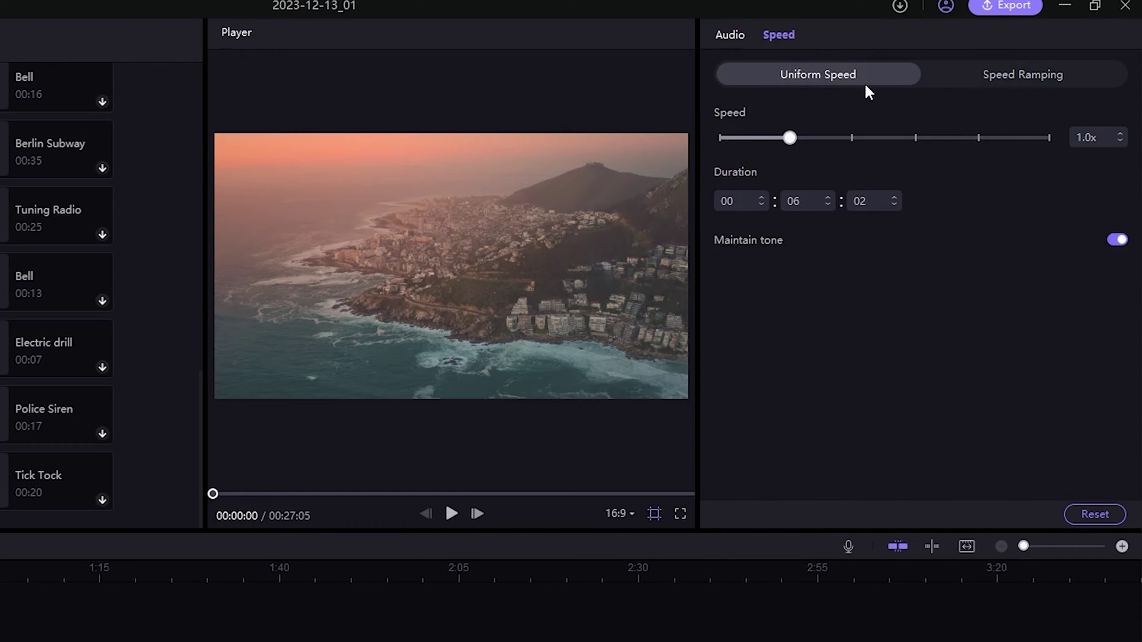
click(1006, 82)
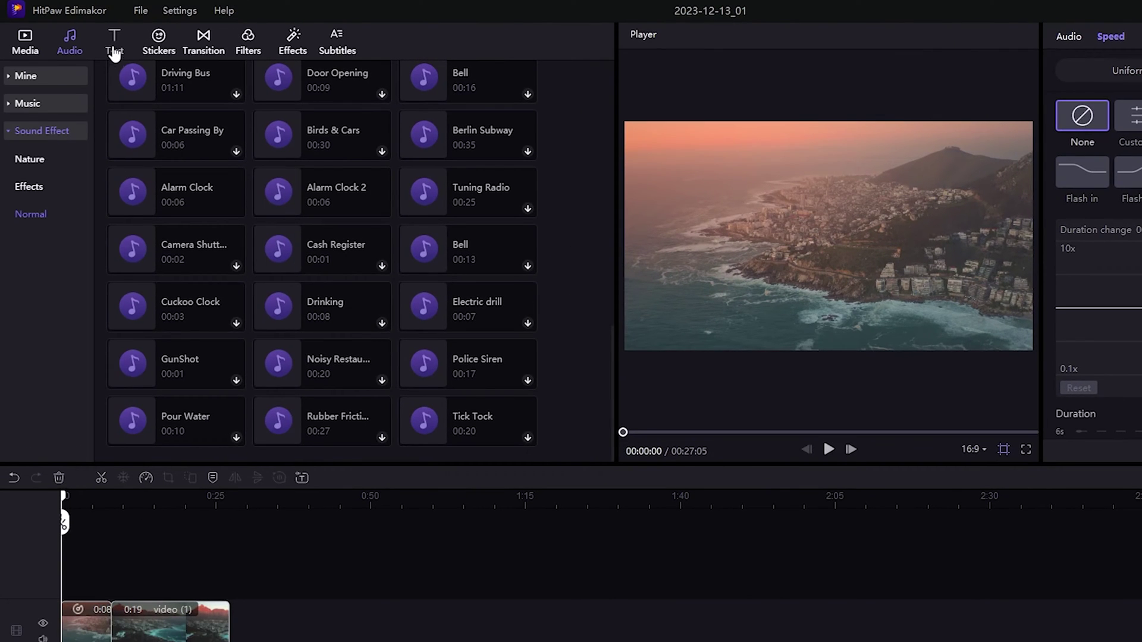
Step: Add a text clip to the timeline and set its text to "hitpaw edimoker"
click(122, 43)
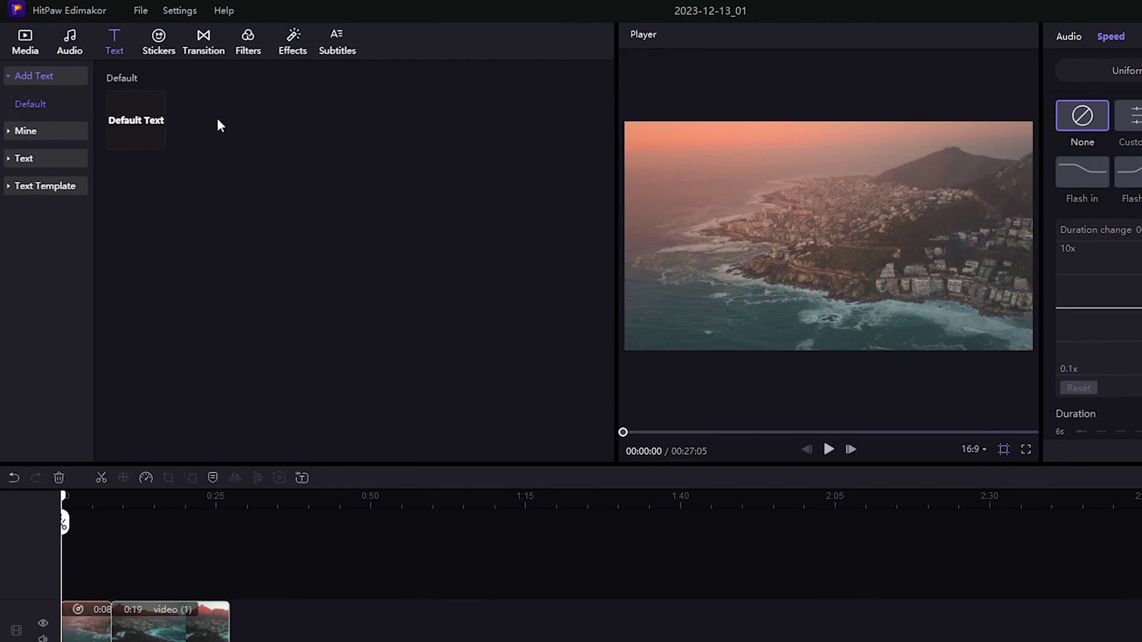
drag(158, 217, 100, 594)
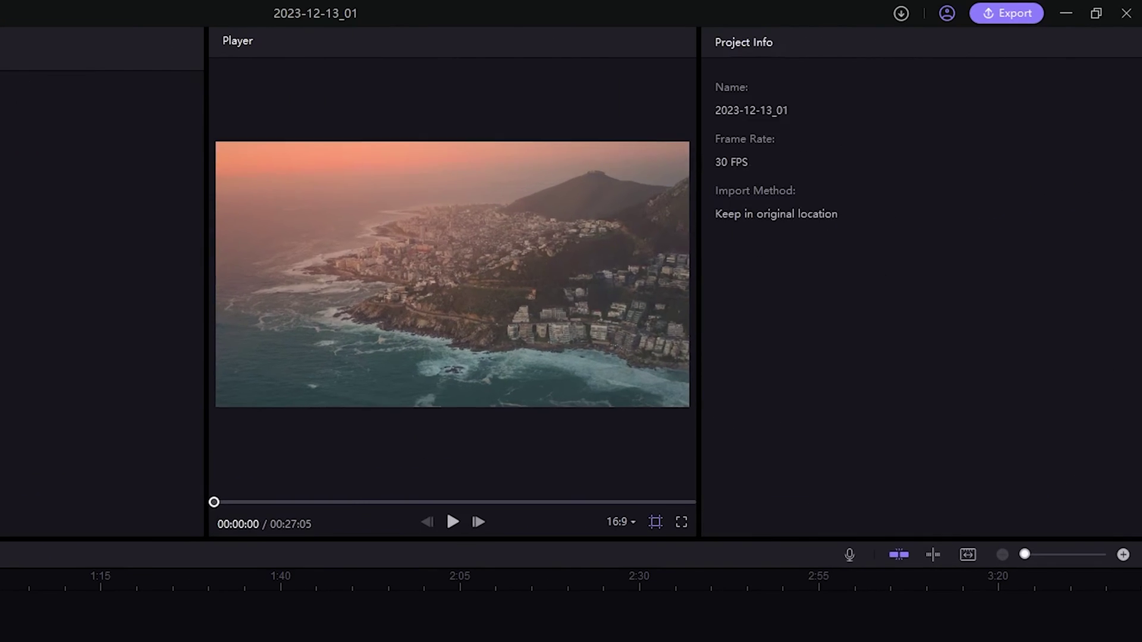
drag(980, 82, 834, 84)
text(hitpaw edimoker)
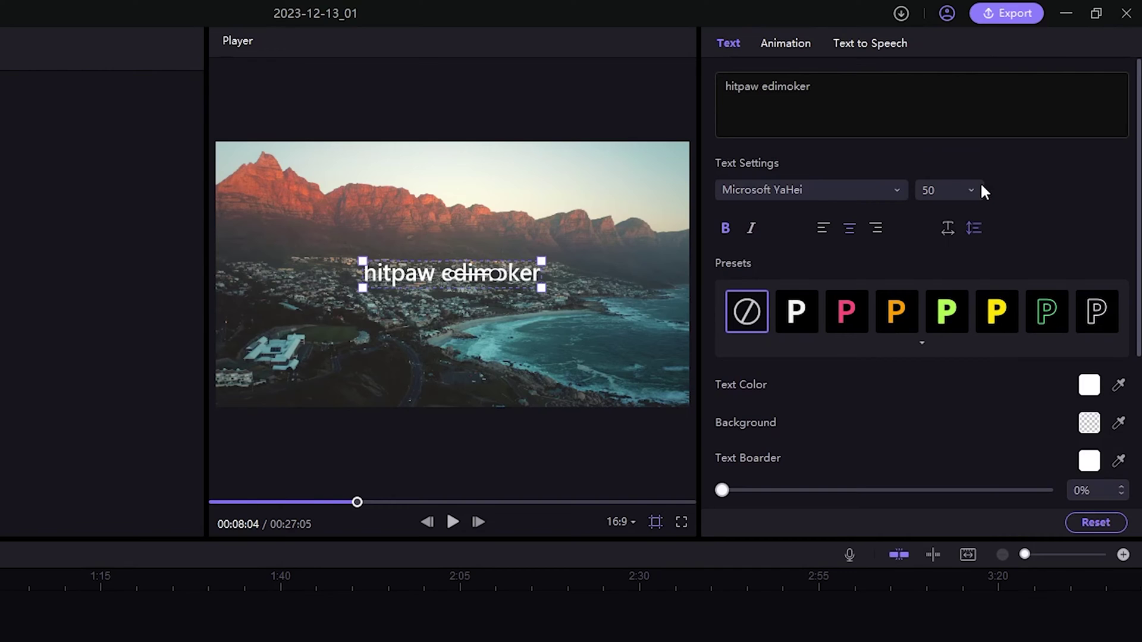
Step: Review the title's text settings and apply the Left Fly-in entrance animation to it
scroll(1031, 176, down, 1)
scroll(1031, 182, down, 3)
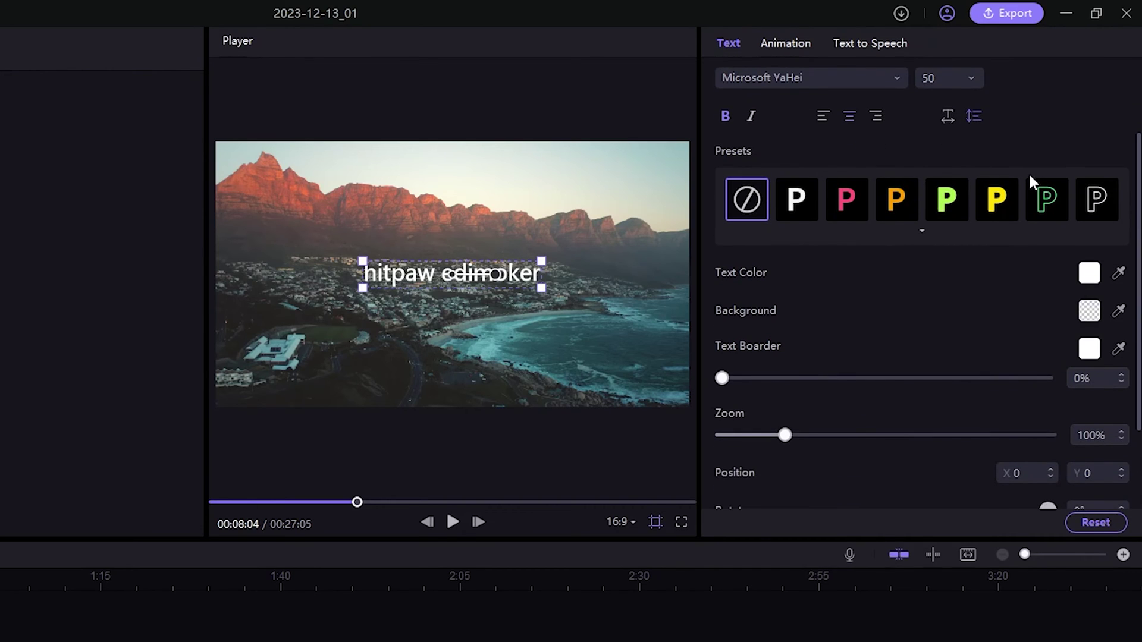
scroll(1019, 184, down, 3)
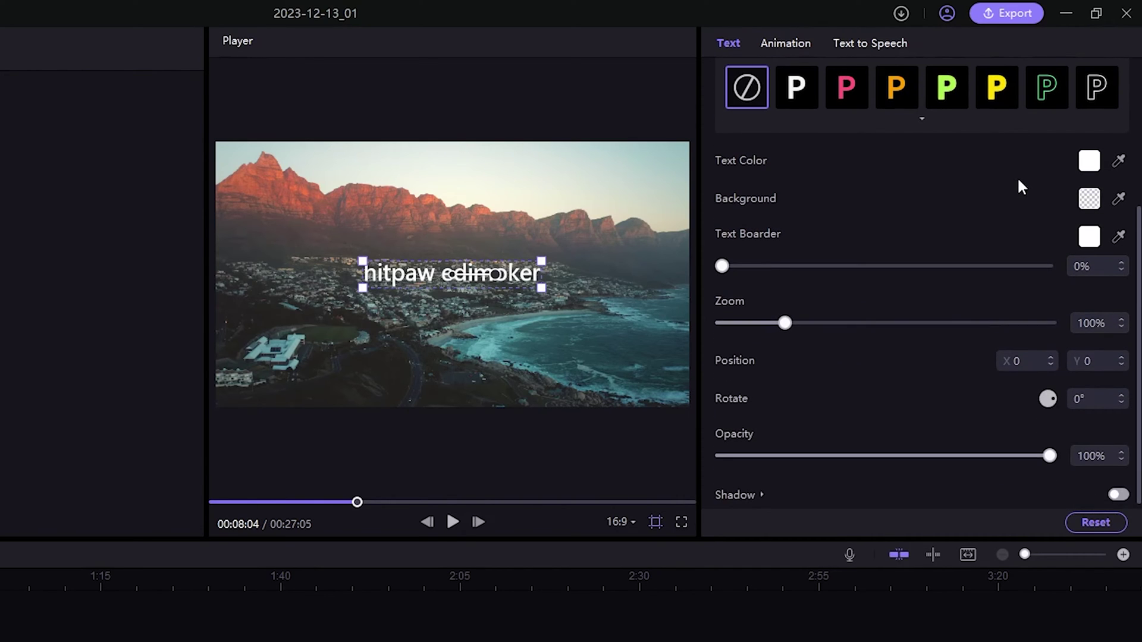
scroll(1017, 191, down, 1)
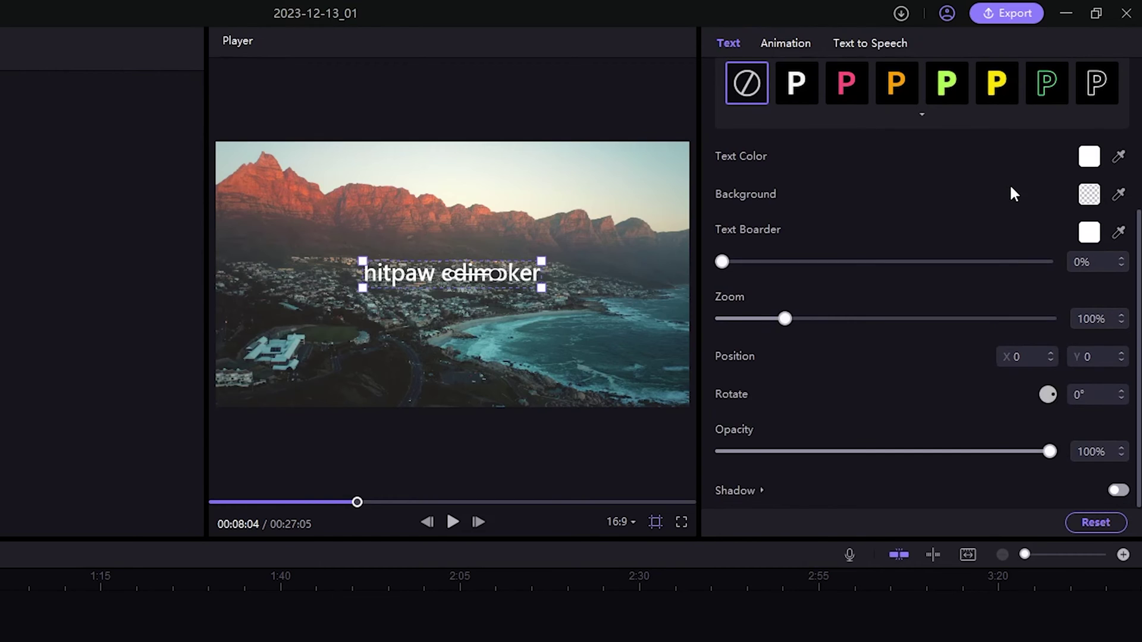
click(785, 42)
click(813, 137)
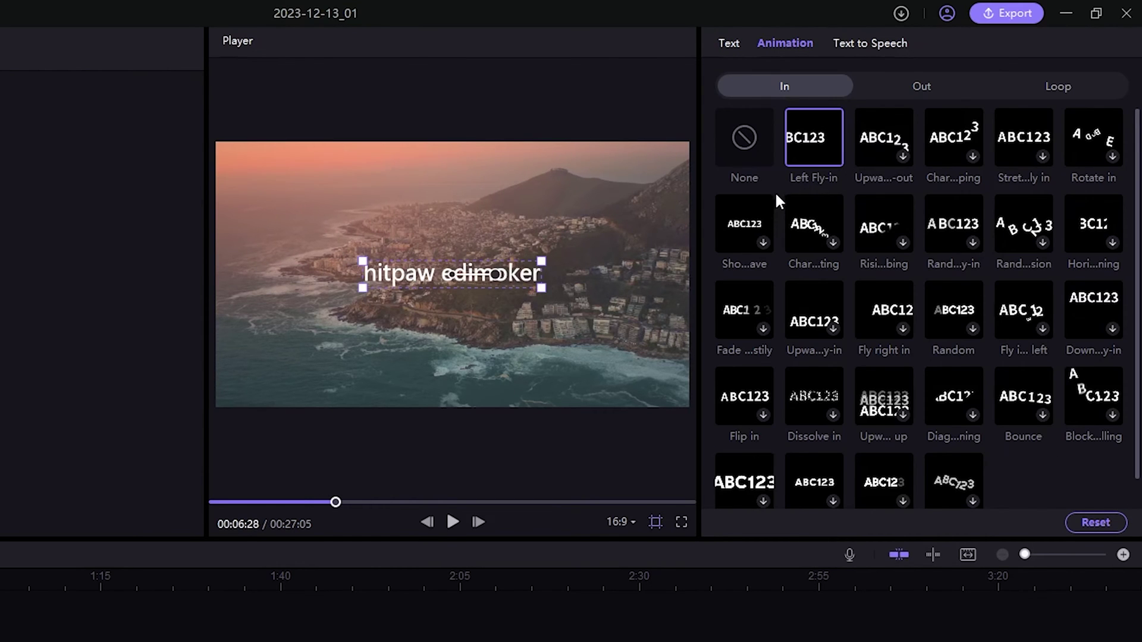
Step: Apply the upward letter-by-letter entrance animation to the title and review the exit and loop animations
click(911, 168)
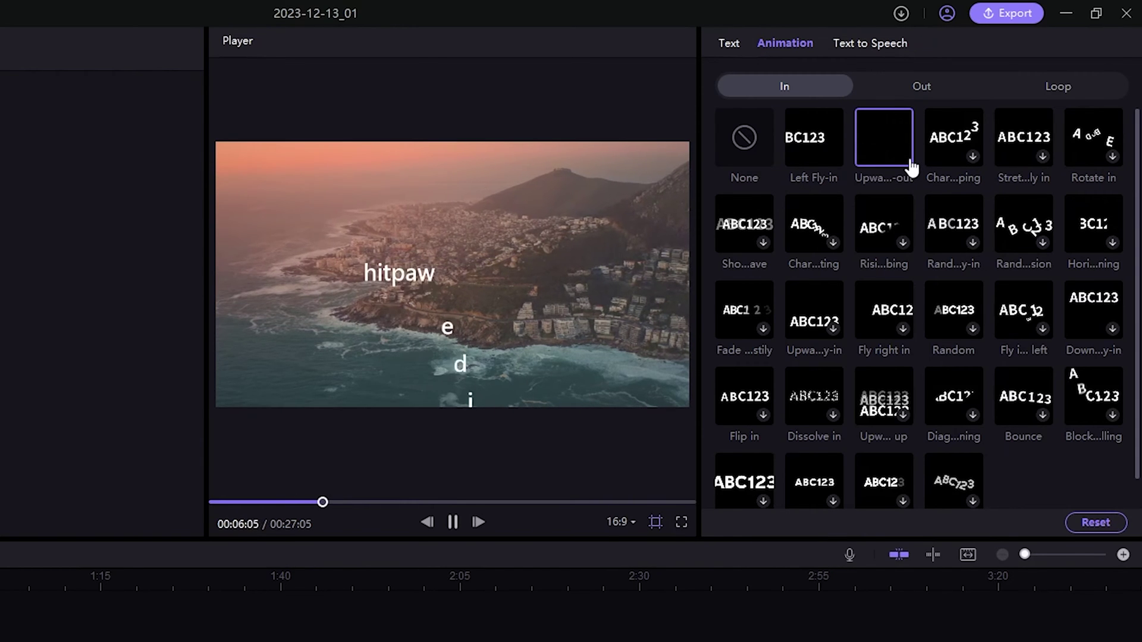
click(900, 86)
click(1058, 87)
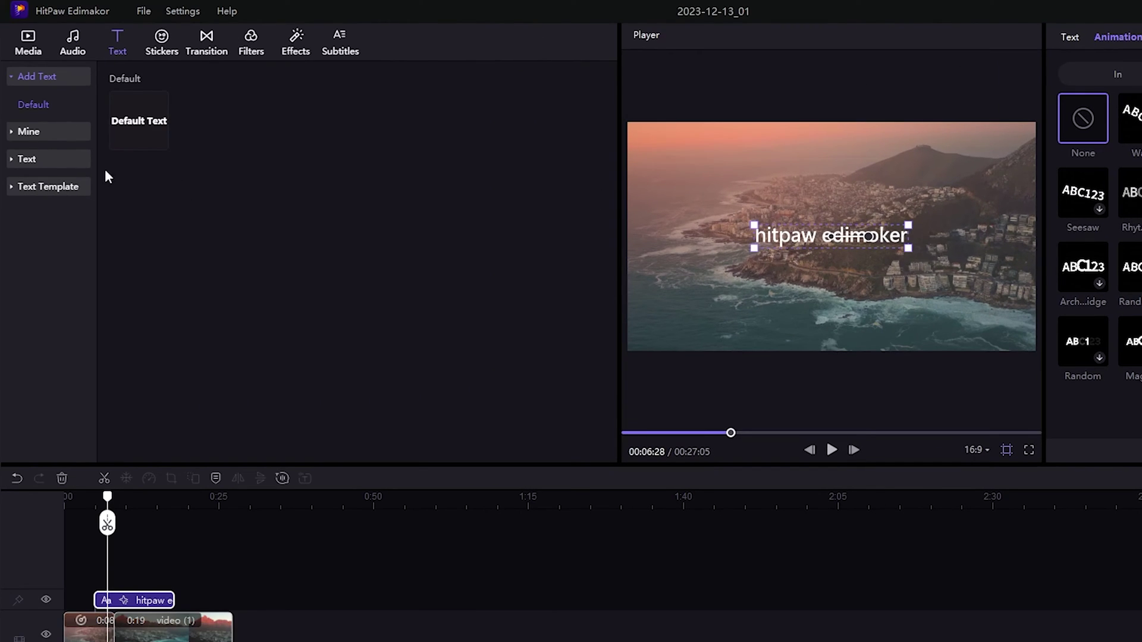
Step: Examine the favorite, basic and template text styles offered in the text library
click(15, 132)
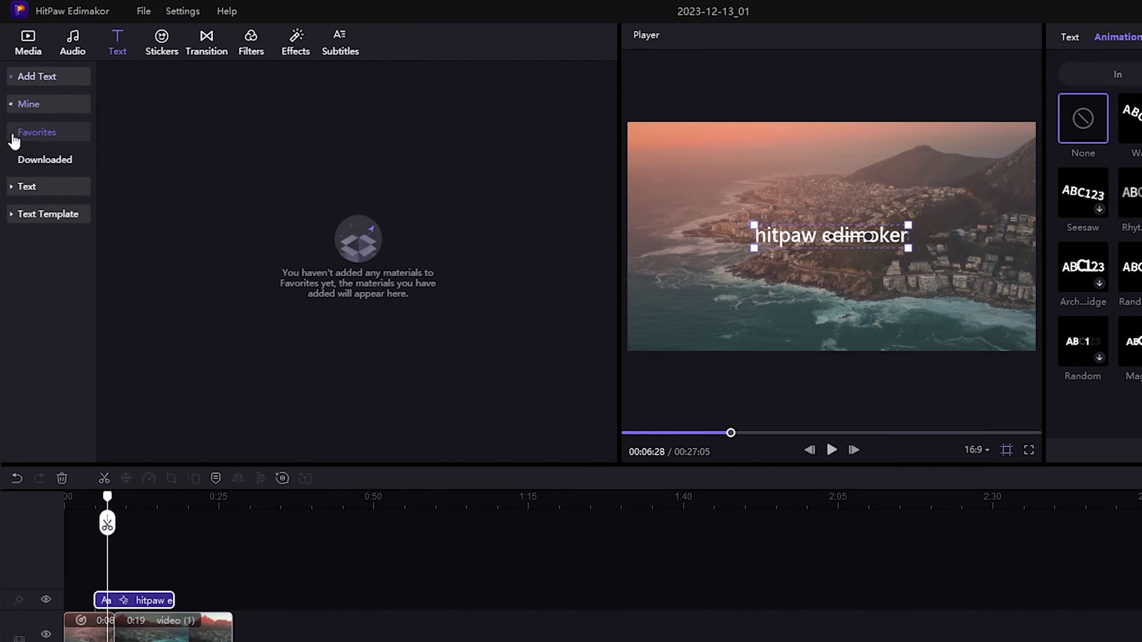
click(17, 187)
click(136, 195)
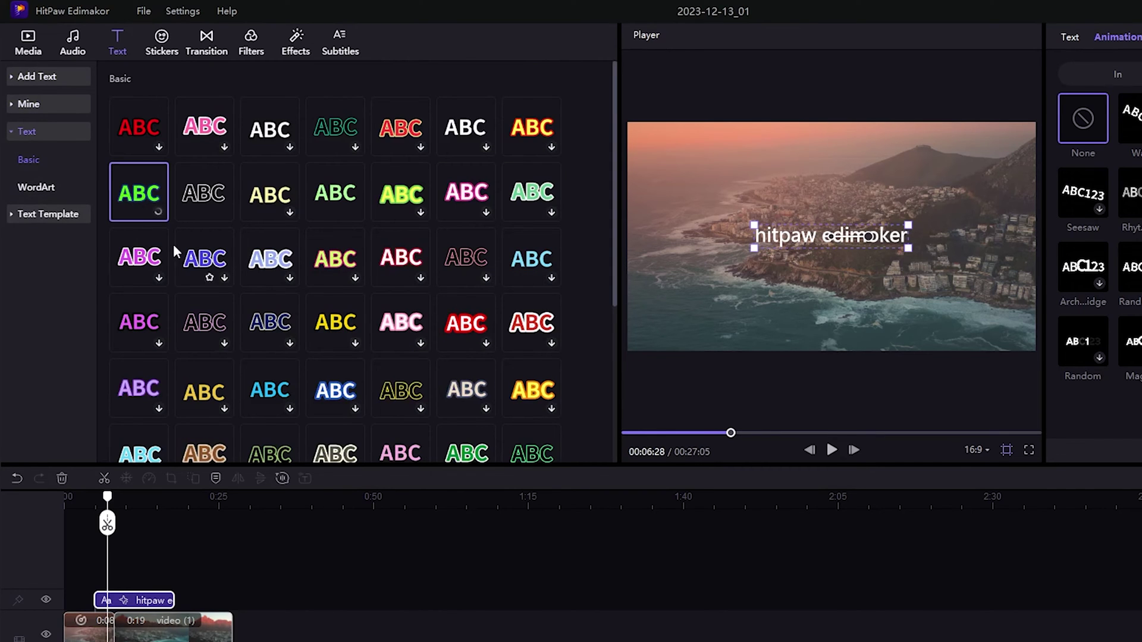
click(13, 217)
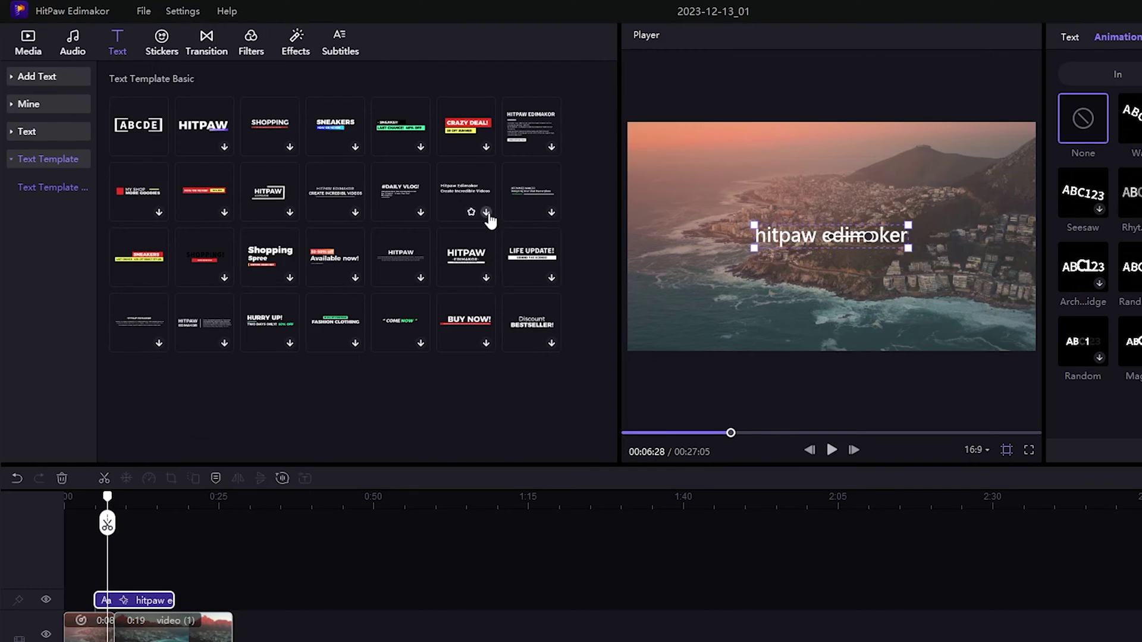
click(535, 187)
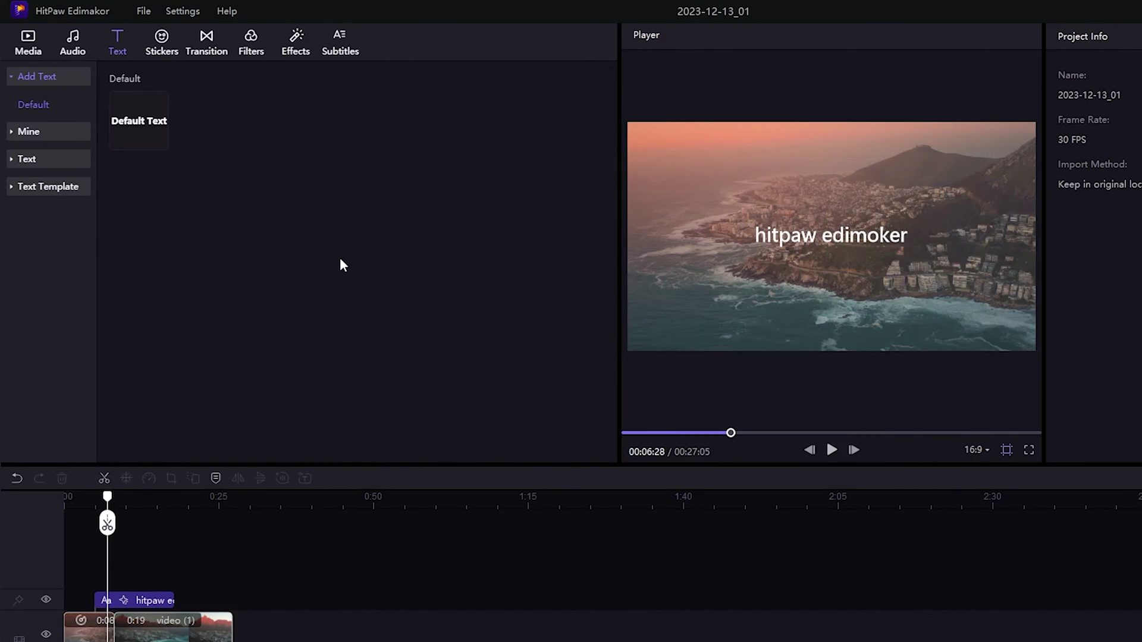
Step: Add the orange star sticker from the Doodle category to the timeline near the end of the title clip
click(156, 49)
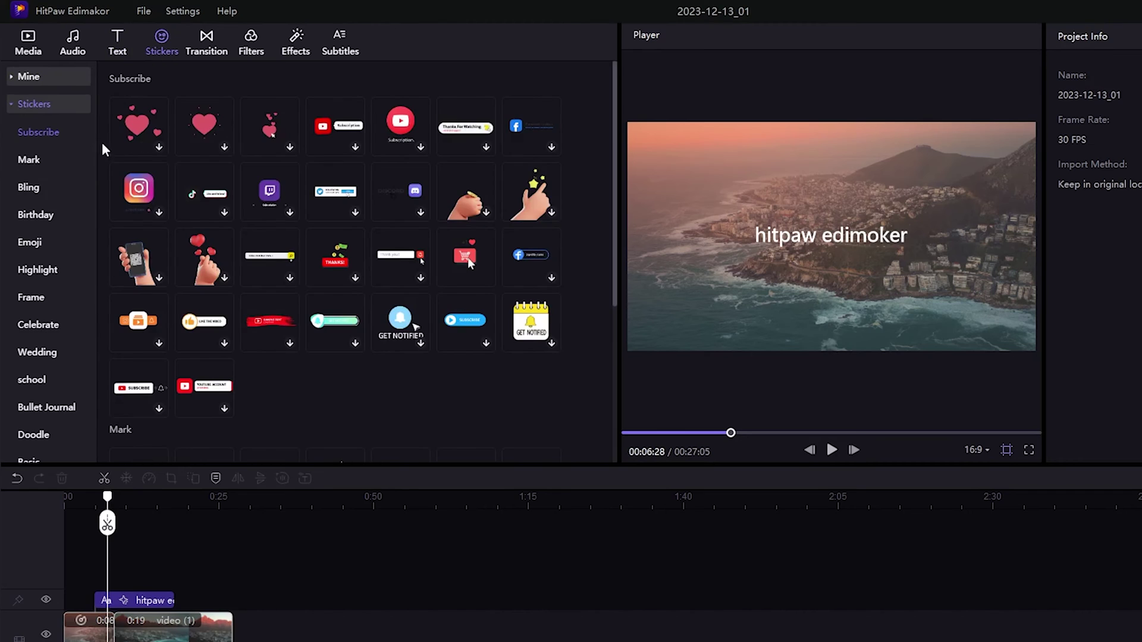
scroll(54, 174, down, 4)
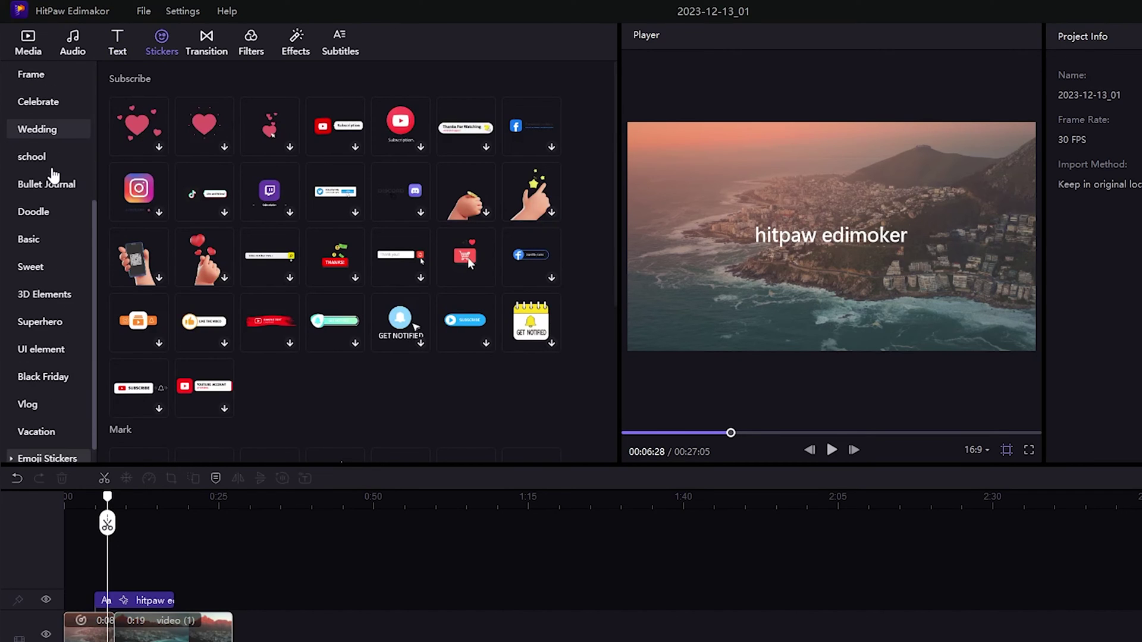
click(42, 192)
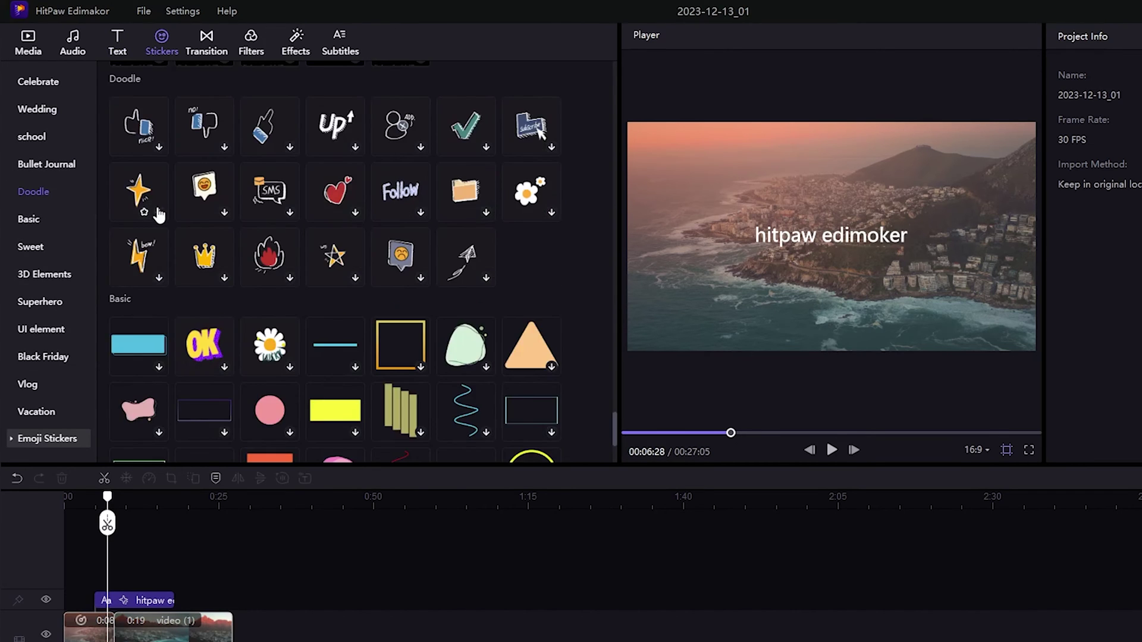
click(156, 216)
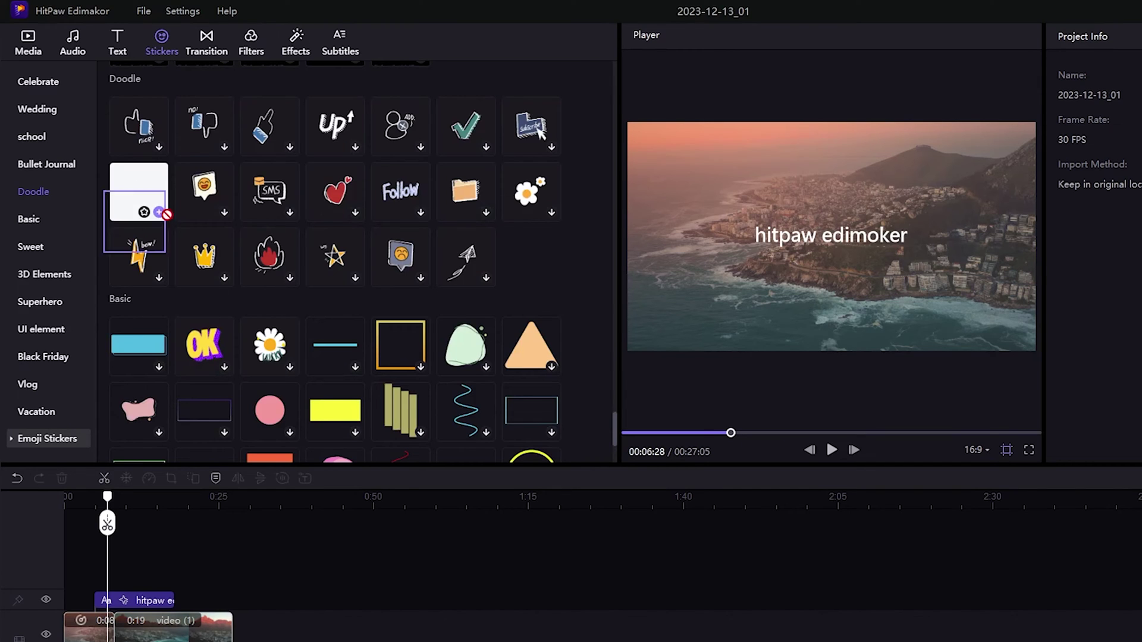
click(158, 213)
click(165, 503)
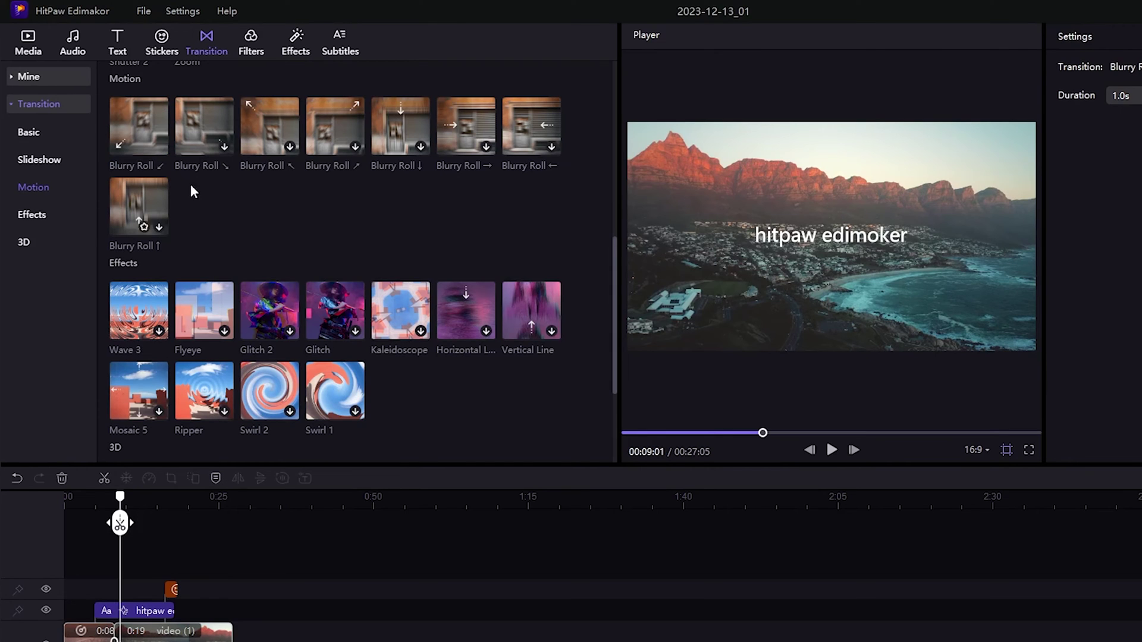
Step: Add the Fire Clouds filter from the Scenery category above the clips and extend it to the end of the video
click(257, 38)
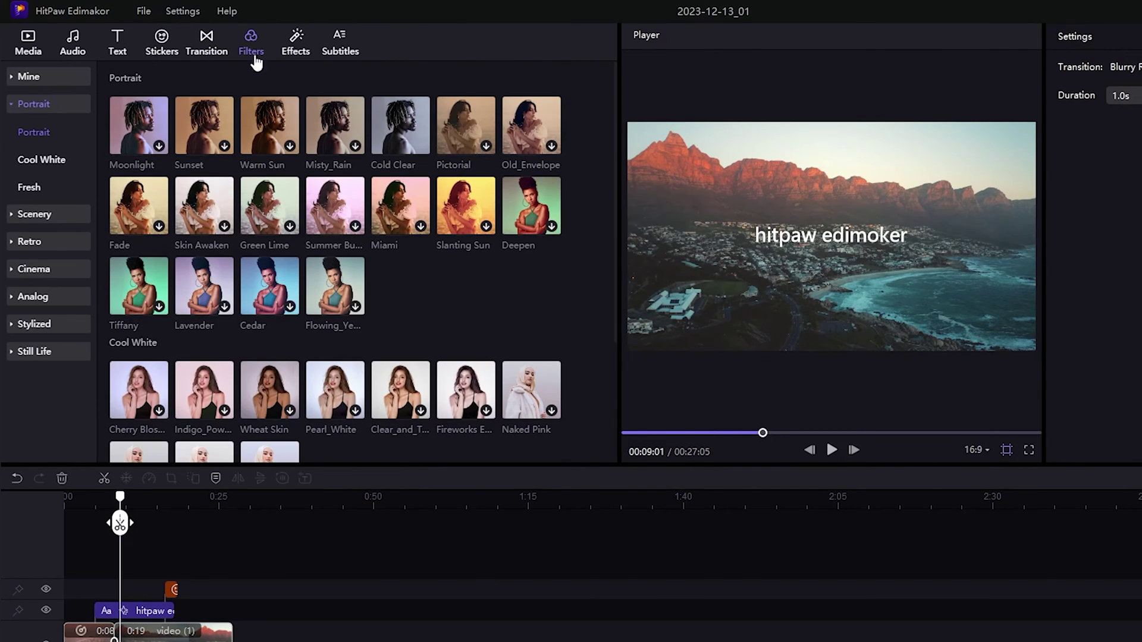
click(14, 216)
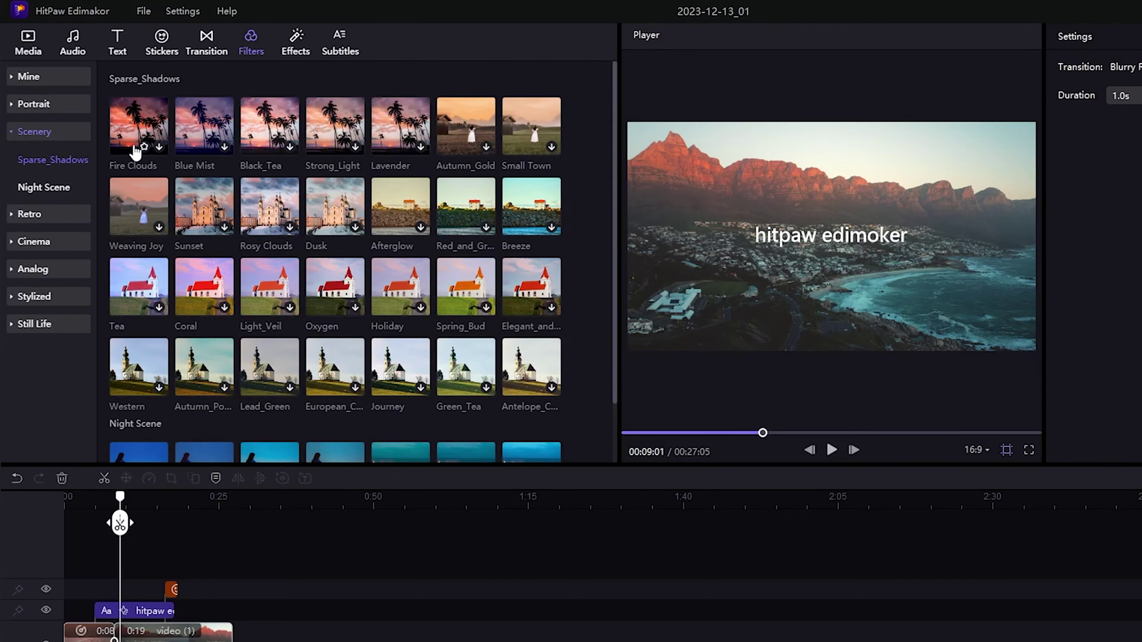
click(161, 149)
drag(167, 157, 81, 580)
drag(170, 579, 226, 572)
click(144, 496)
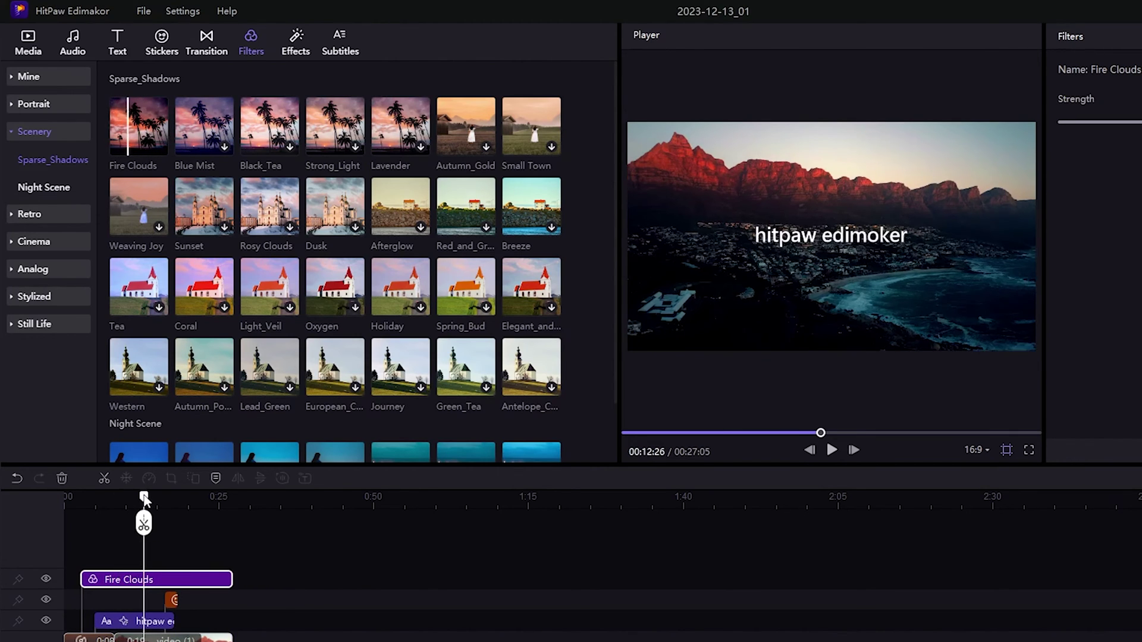
Step: Add a split-screen effect to the timeline and open the voice-over recorder
click(287, 47)
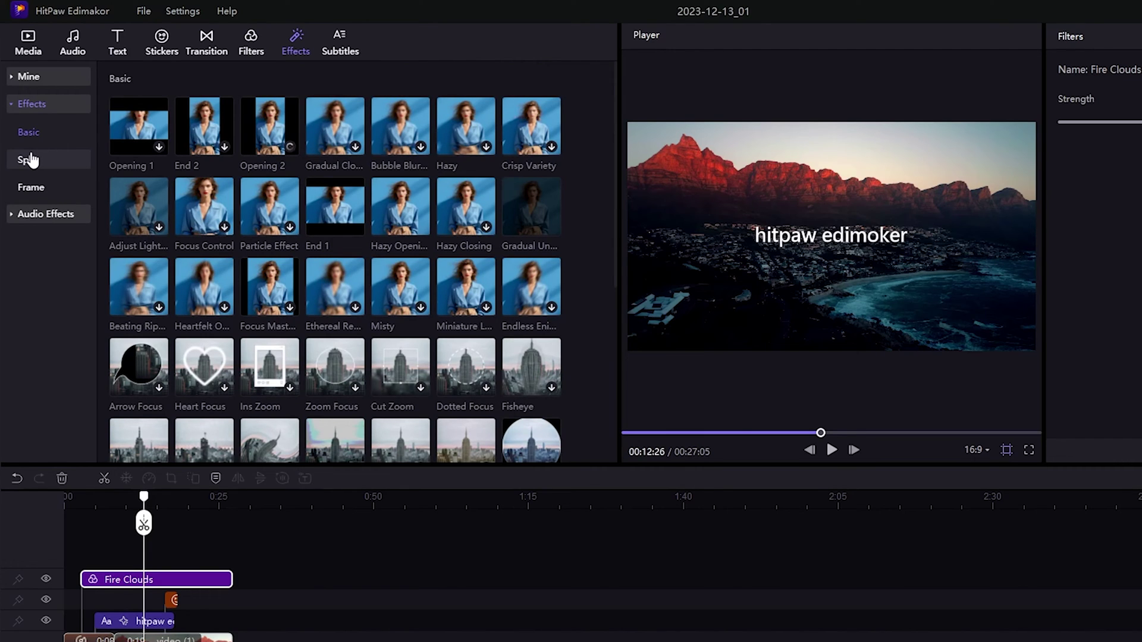
drag(264, 128, 209, 569)
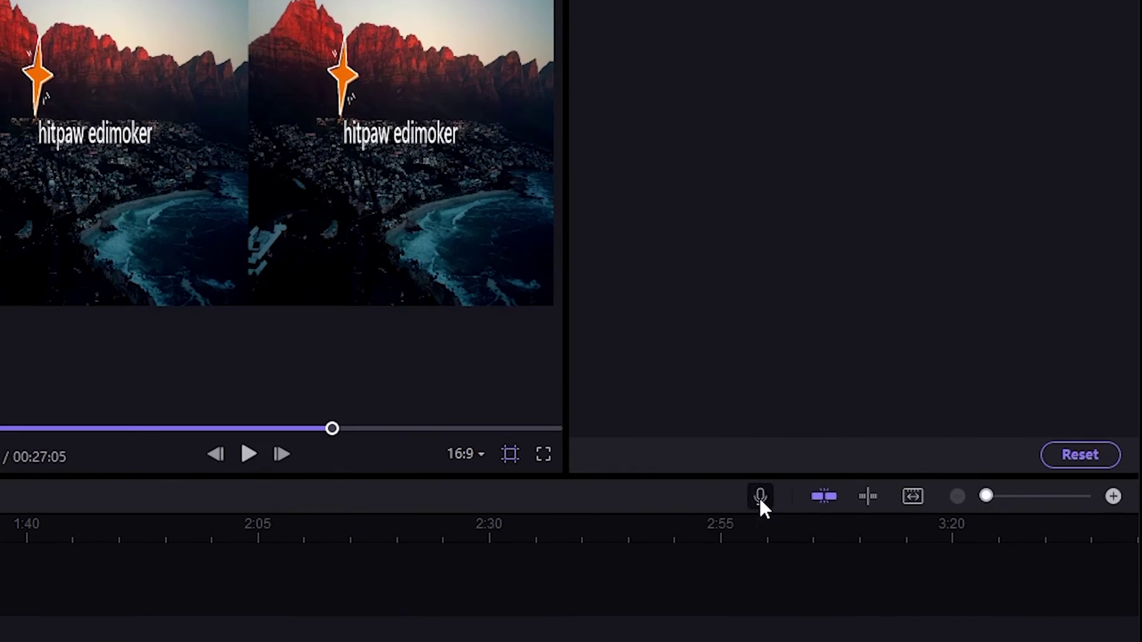
click(759, 498)
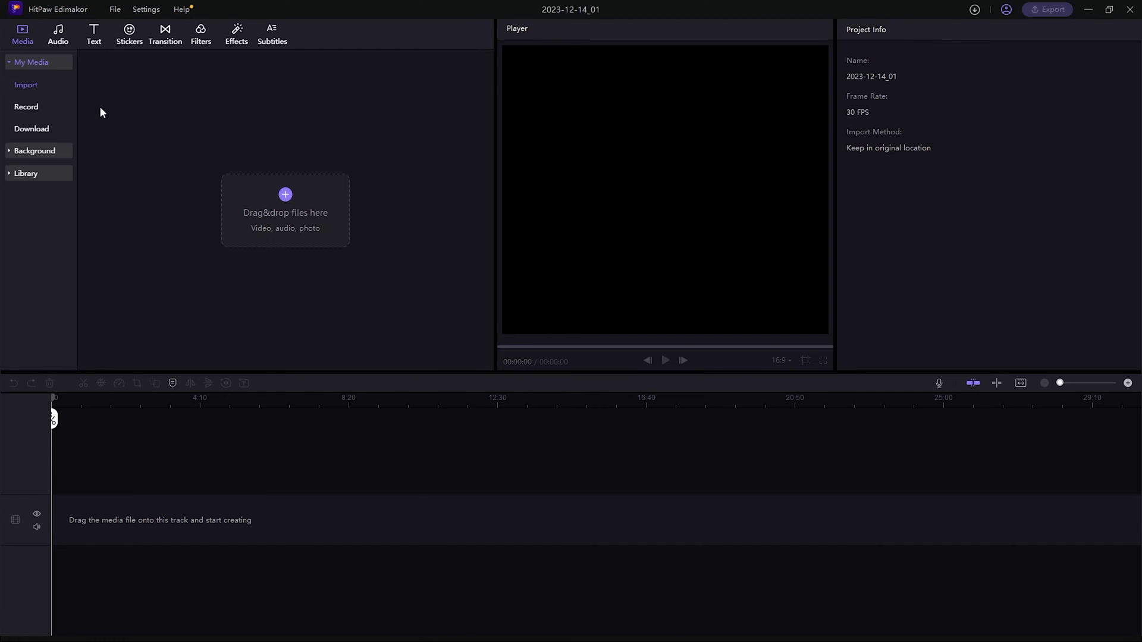
Step: Record the full 1920 x 1080 desktop with the built-in screen recorder for a few seconds and stop the recording
click(39, 108)
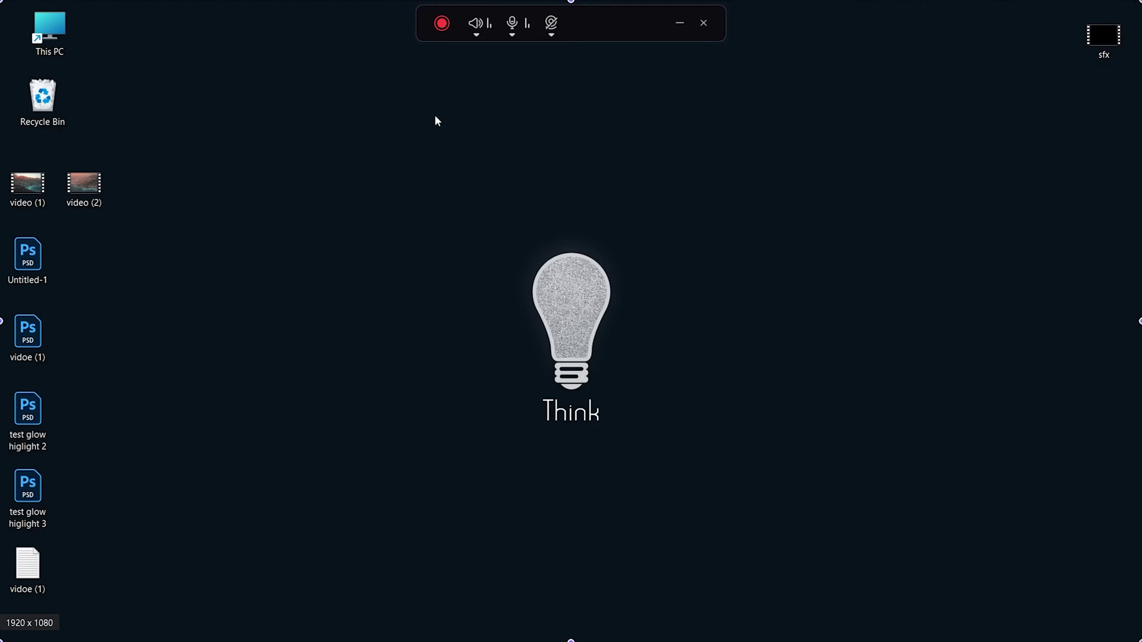
click(442, 29)
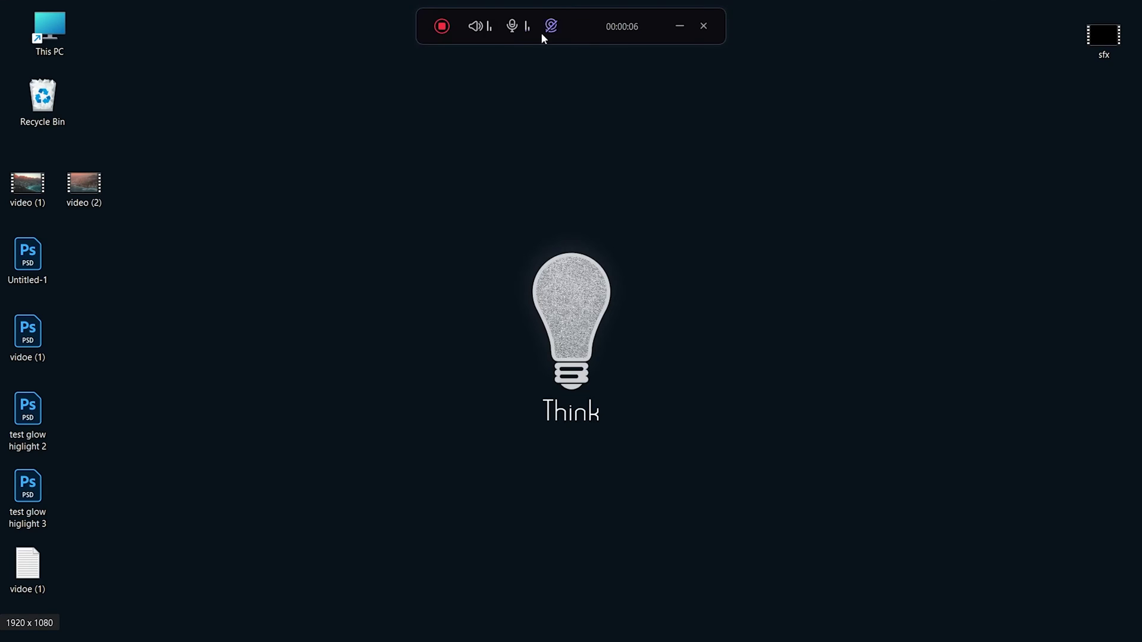
mouse_move(452, 5)
click(439, 28)
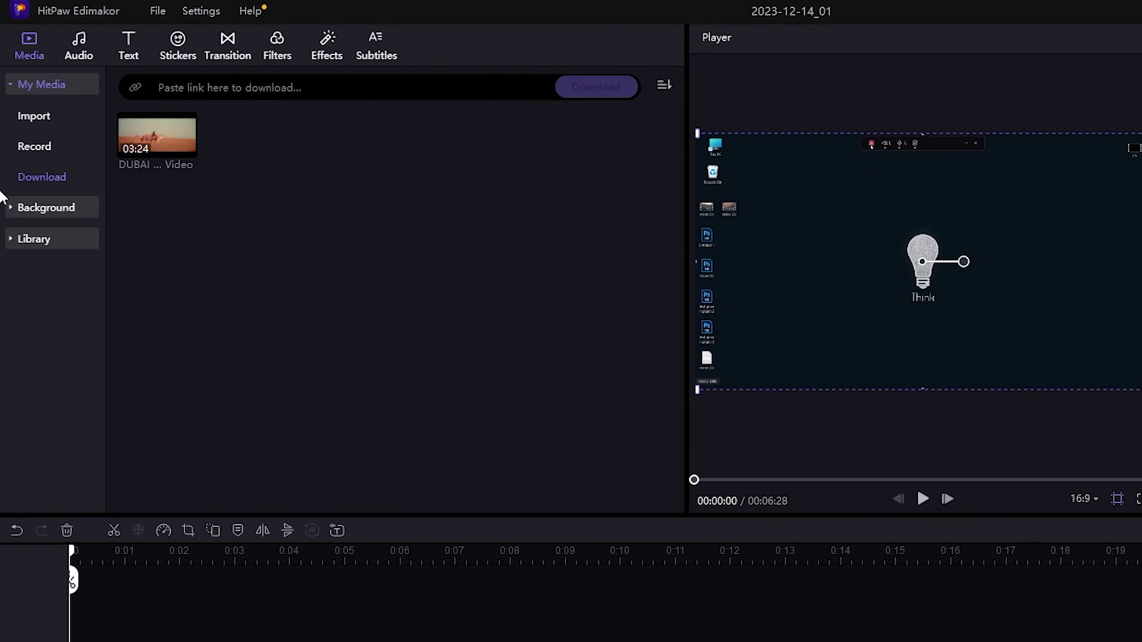
Step: Examine the available media backgrounds, including the animated and stylized categories
click(38, 208)
click(37, 208)
click(60, 238)
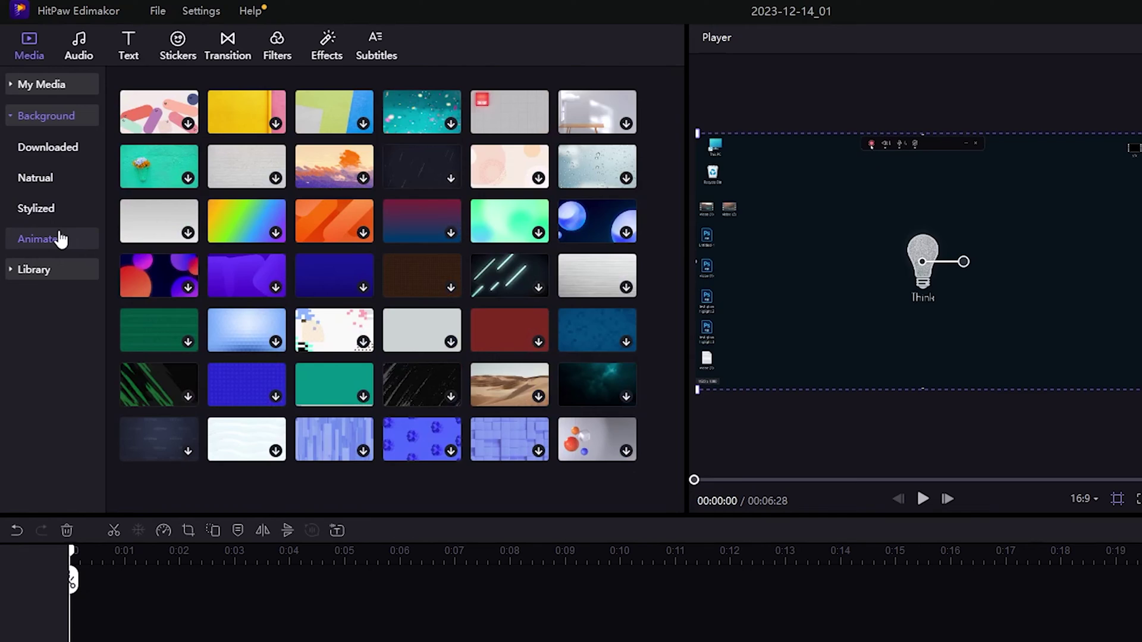
click(35, 214)
Step: Search the library's Giphy stickers for "birthday" and add the baby sticker to the timeline
click(62, 271)
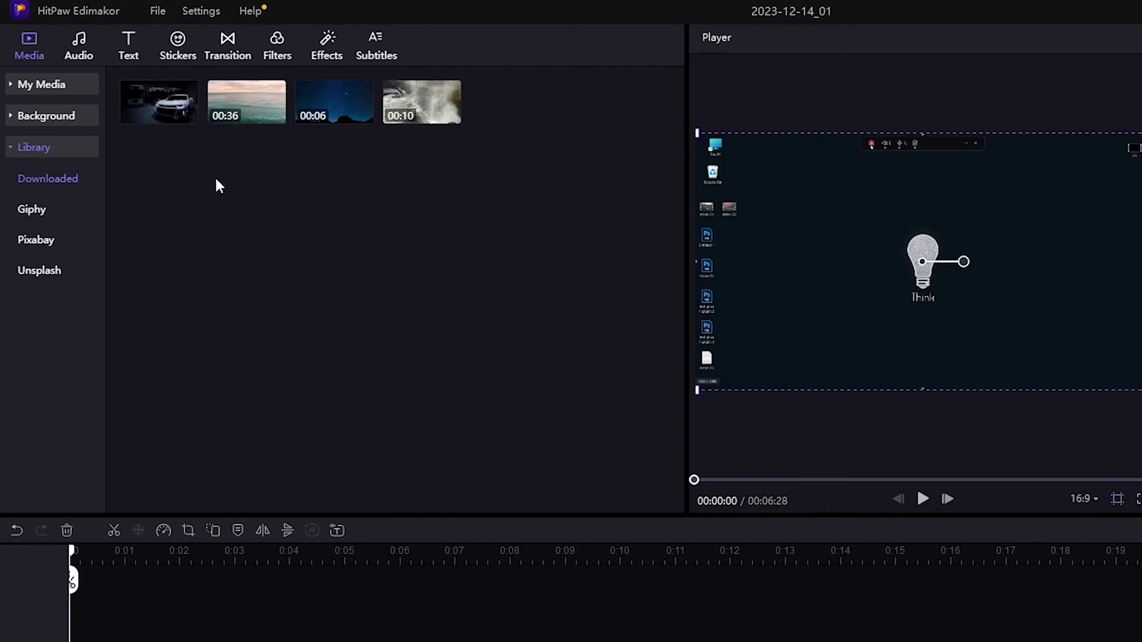
click(55, 212)
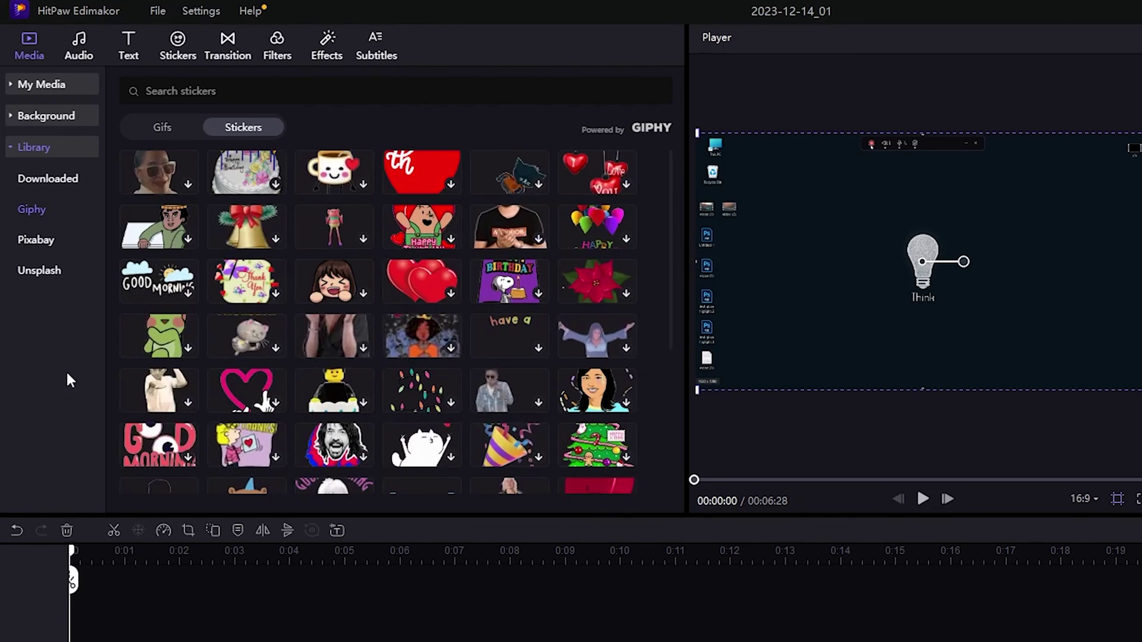
click(235, 89)
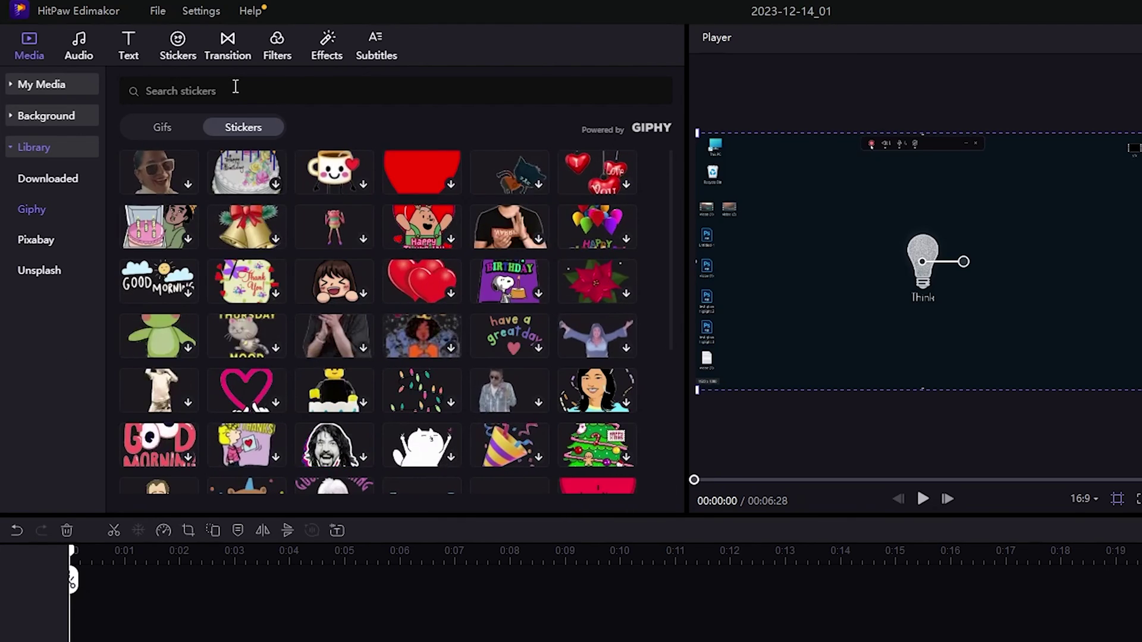
text(birthday)
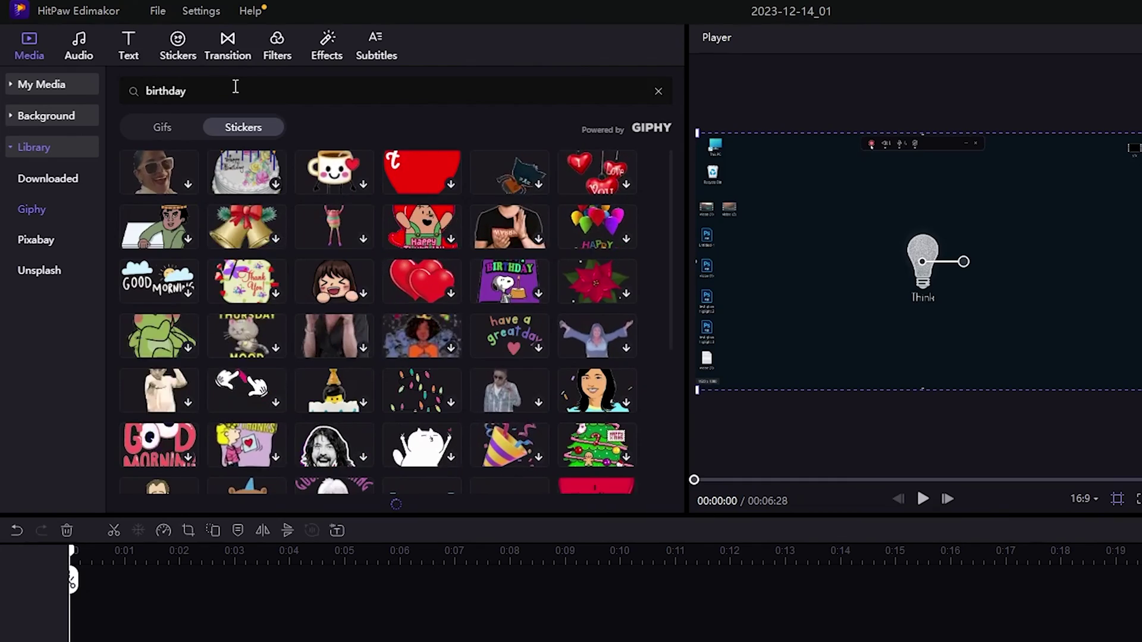
key(Return)
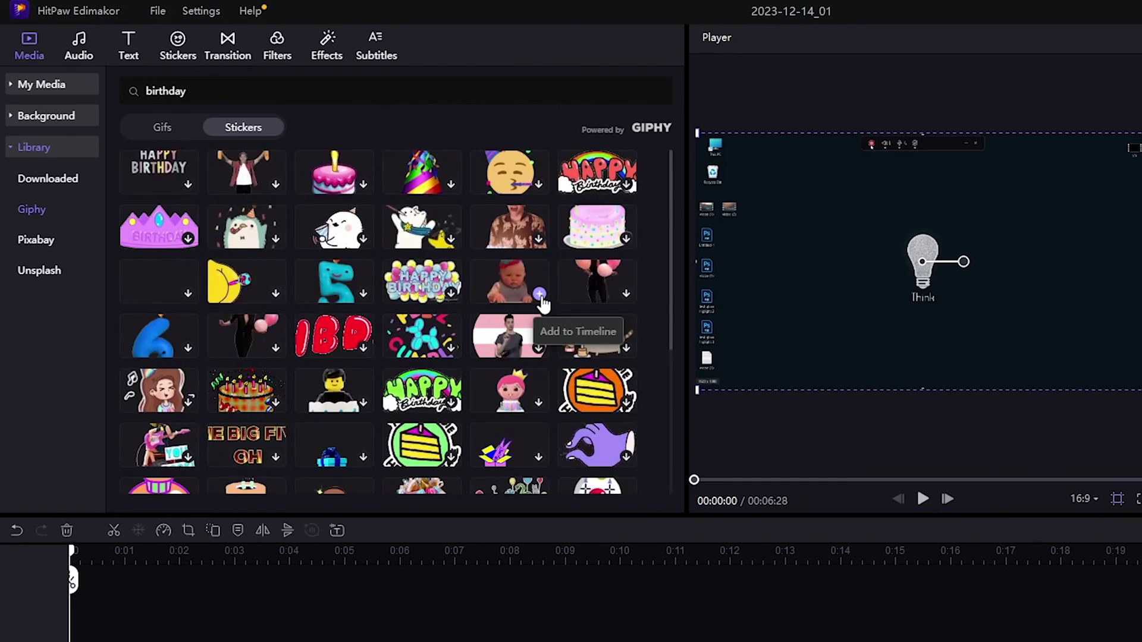
click(535, 291)
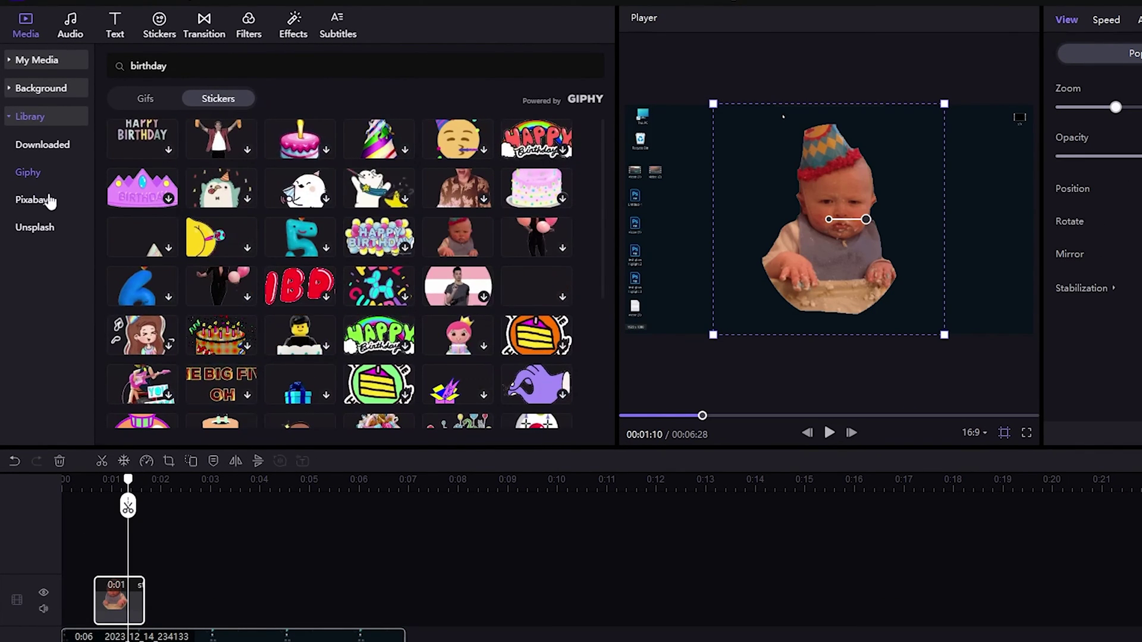
Step: Search the Pixabay videos for "travel" and download the 11-second night-sky clip and the 5-second city skyline clip
click(45, 201)
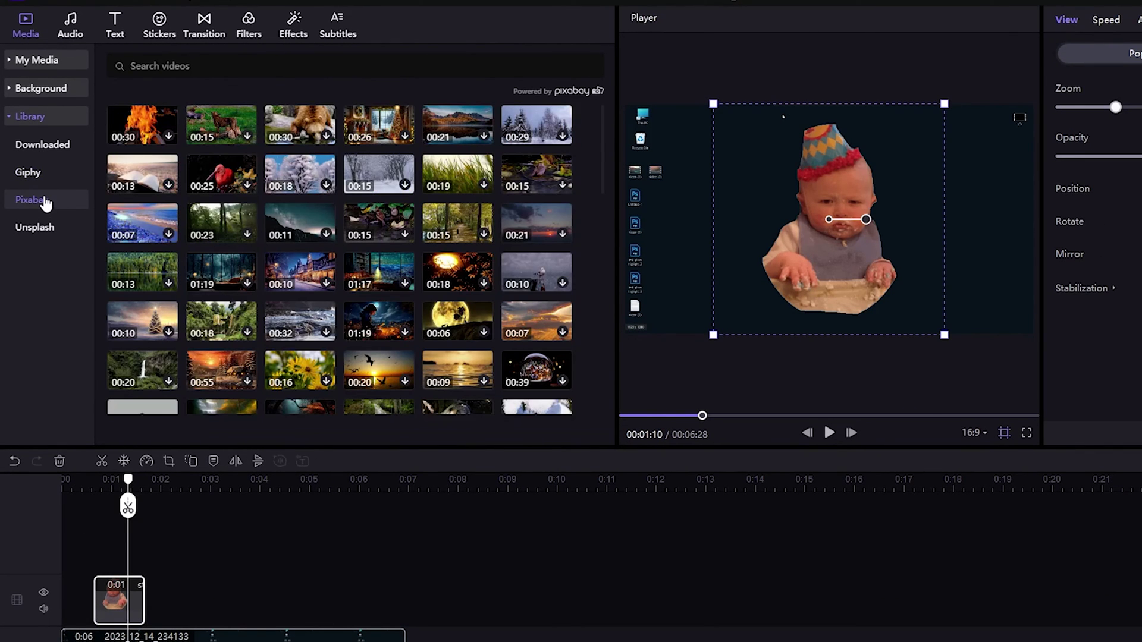
click(243, 66)
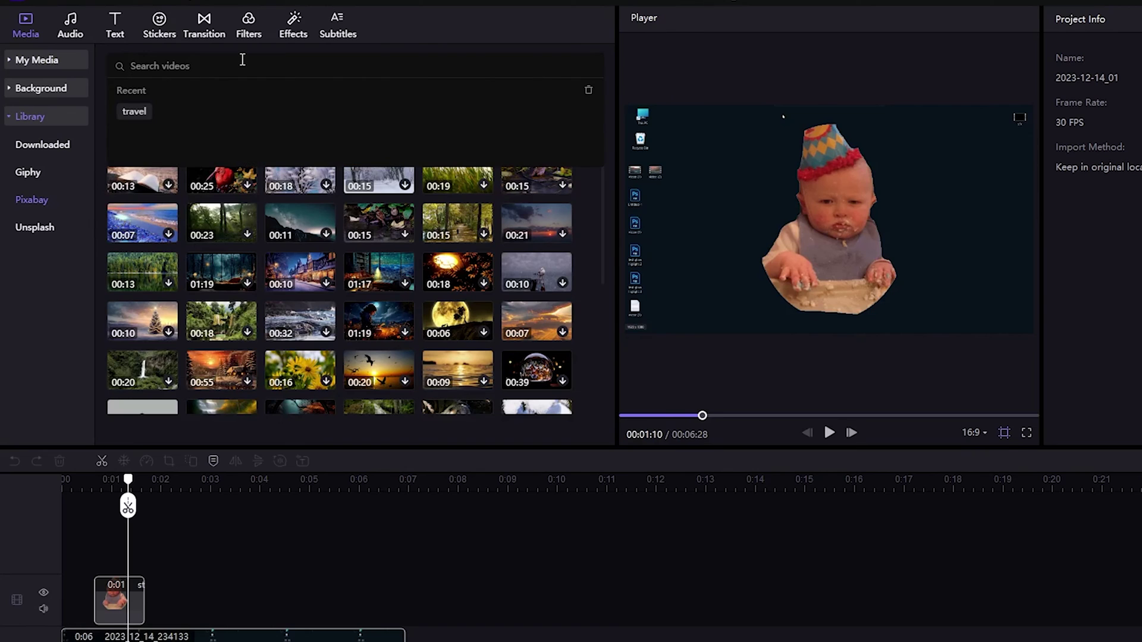
text(travel)
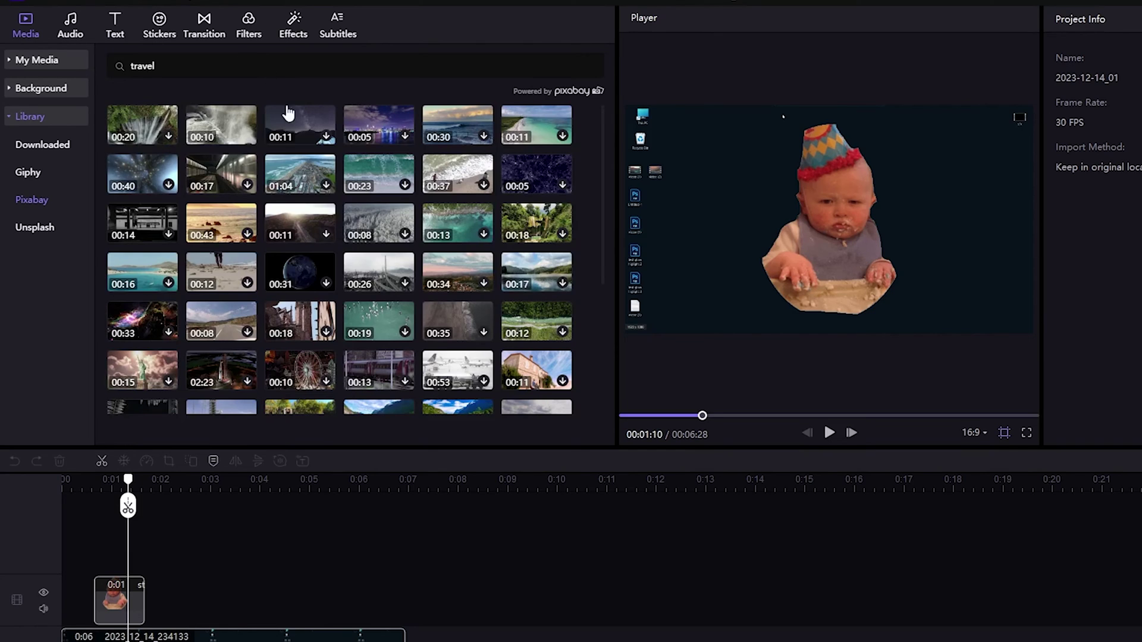
click(326, 136)
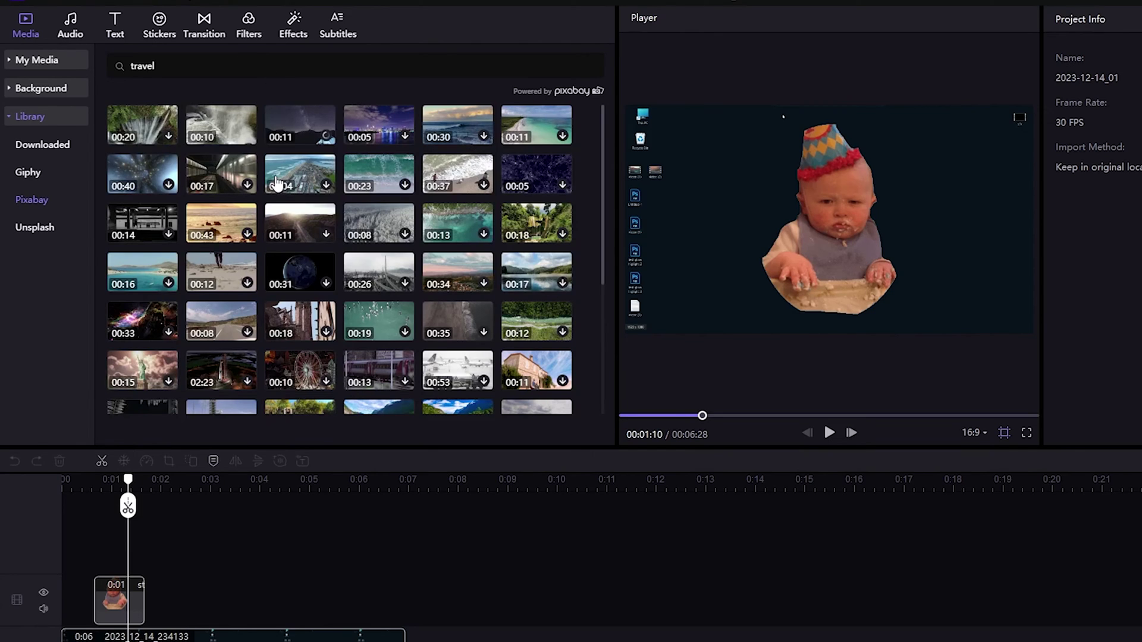
click(405, 136)
Step: Place the night-sky clip at the start of a new track above the sticker and cut off everything after 00:02:09
drag(313, 145, 106, 542)
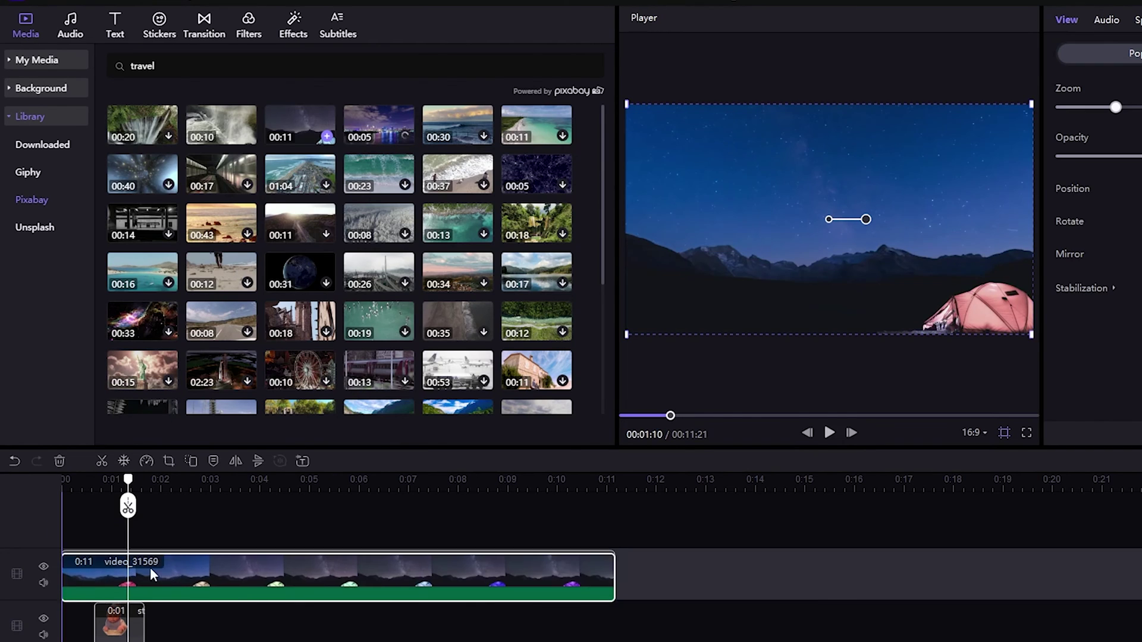
click(618, 563)
drag(613, 480, 541, 481)
click(176, 481)
click(176, 507)
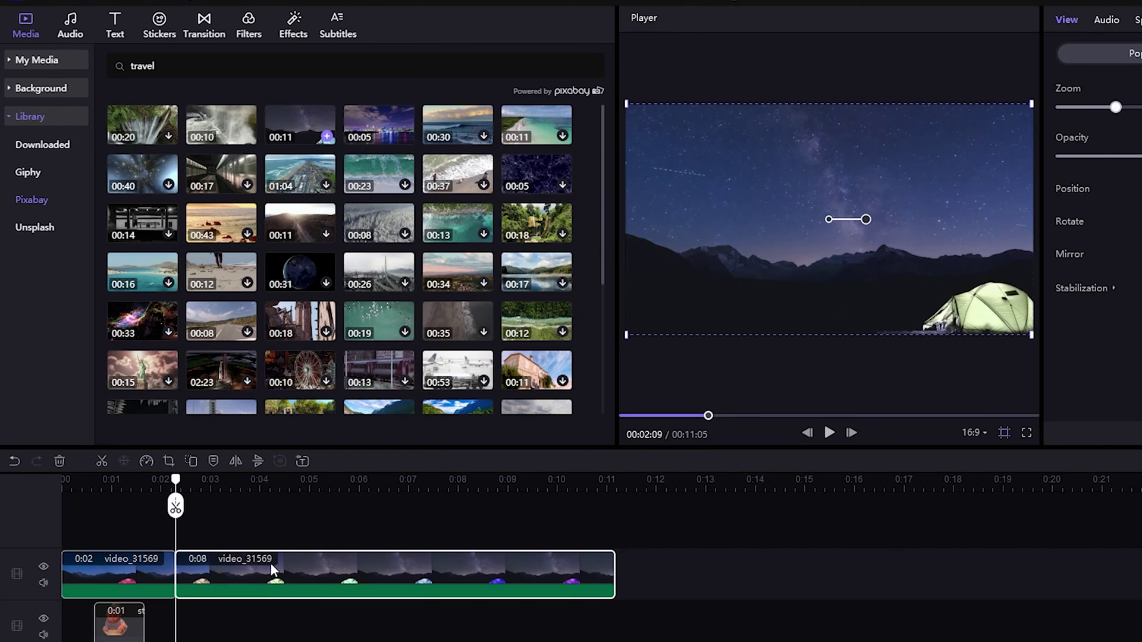
key(Delete)
Step: Place the city skyline clip directly after the night-sky clip and cut off everything after 00:04:06
drag(379, 126, 370, 583)
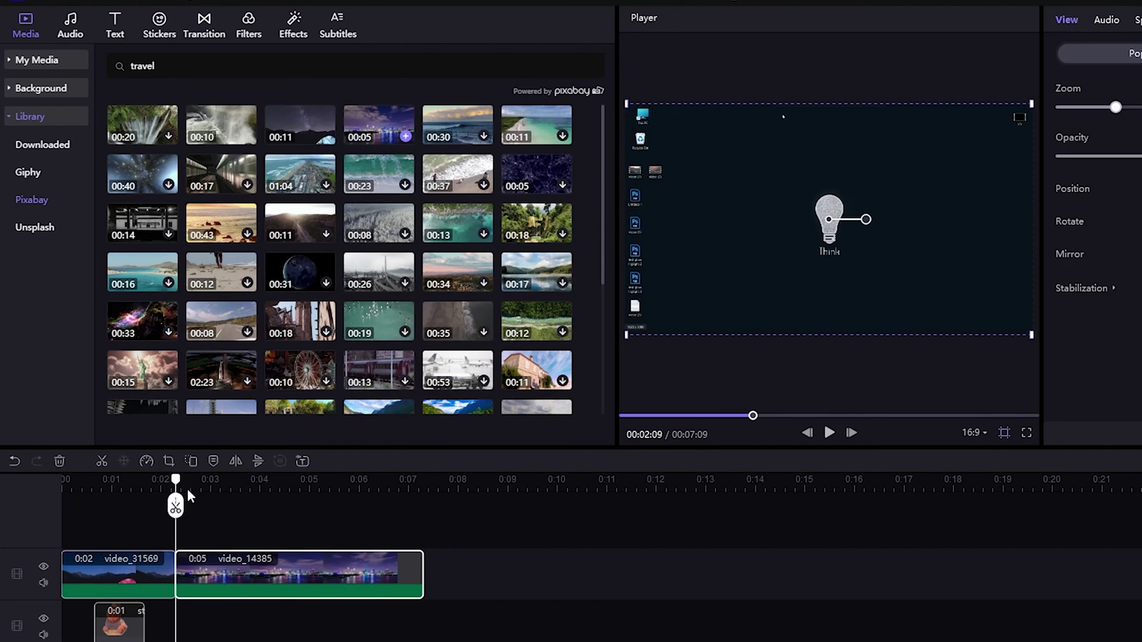
click(270, 481)
click(270, 507)
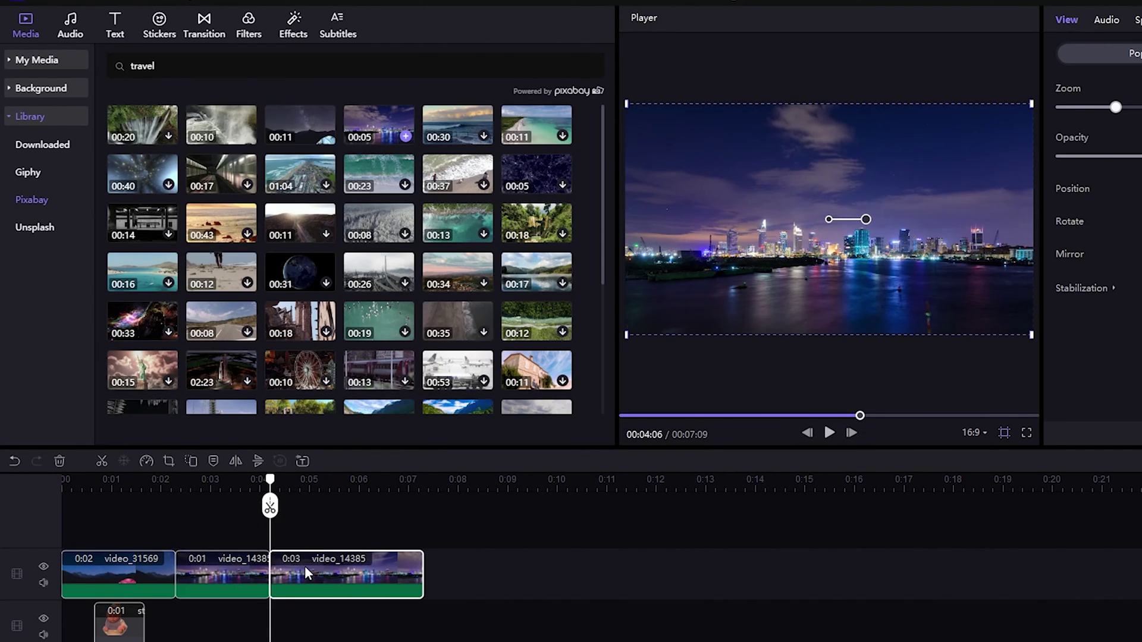
key(Delete)
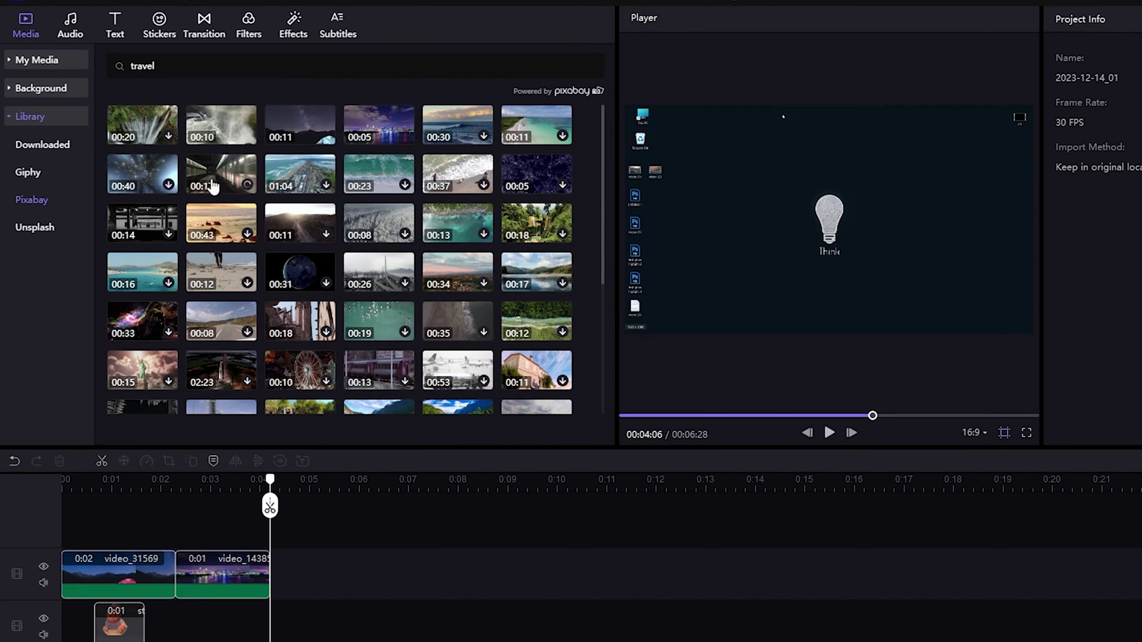
Step: Add the 17-second tunnel clip after the skyline clip and cut off everything after 00:06:17
drag(203, 194, 383, 527)
click(384, 527)
click(386, 506)
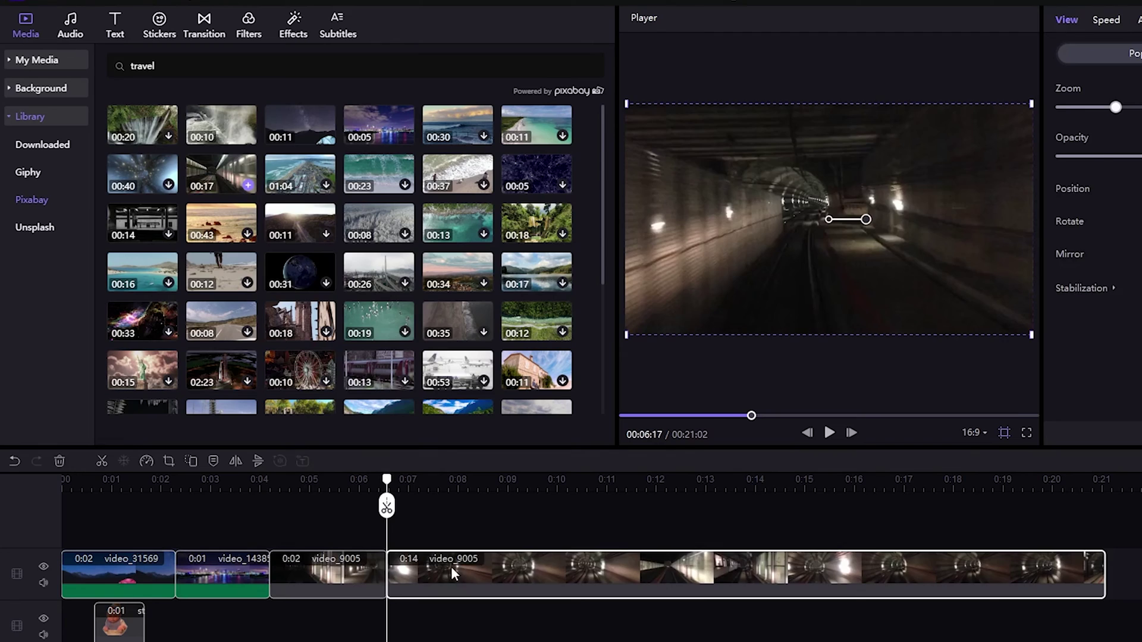
key(Delete)
Step: Search the Unsplash photos for "car", place the blue car photo on a new track above the videos and shorten it to under one second
click(34, 227)
click(211, 67)
text(d)
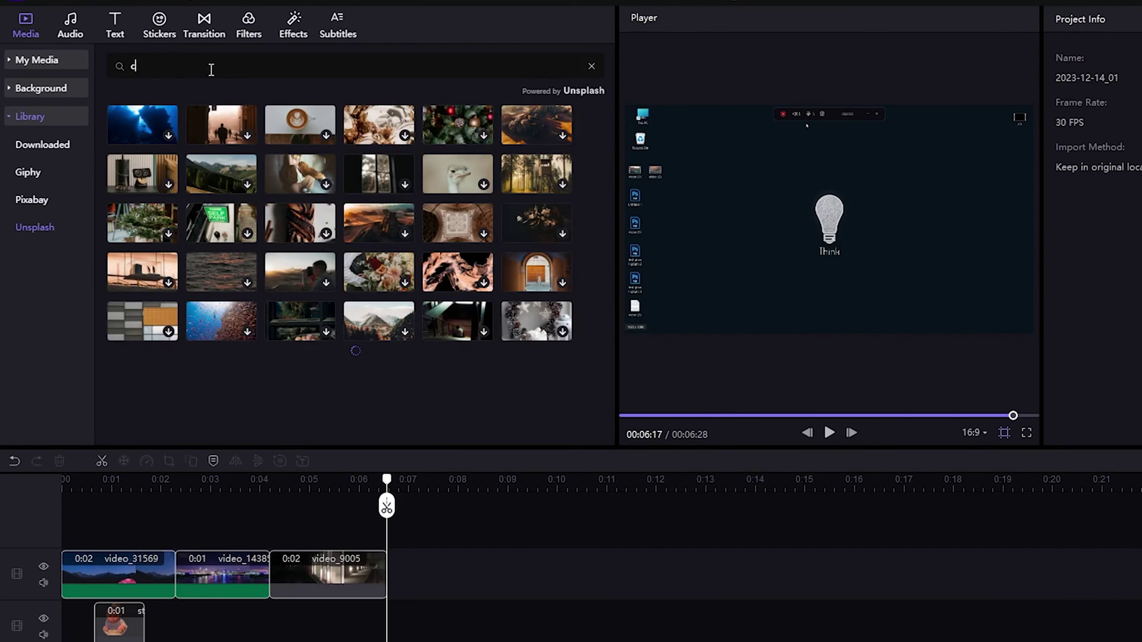
text(ar)
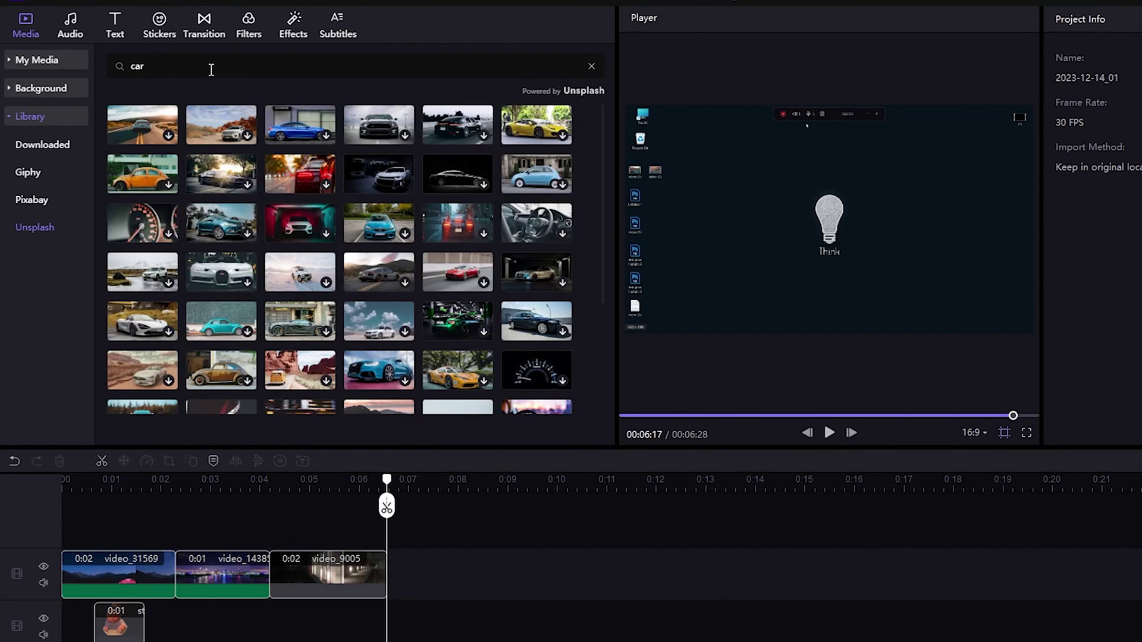
drag(335, 132, 417, 544)
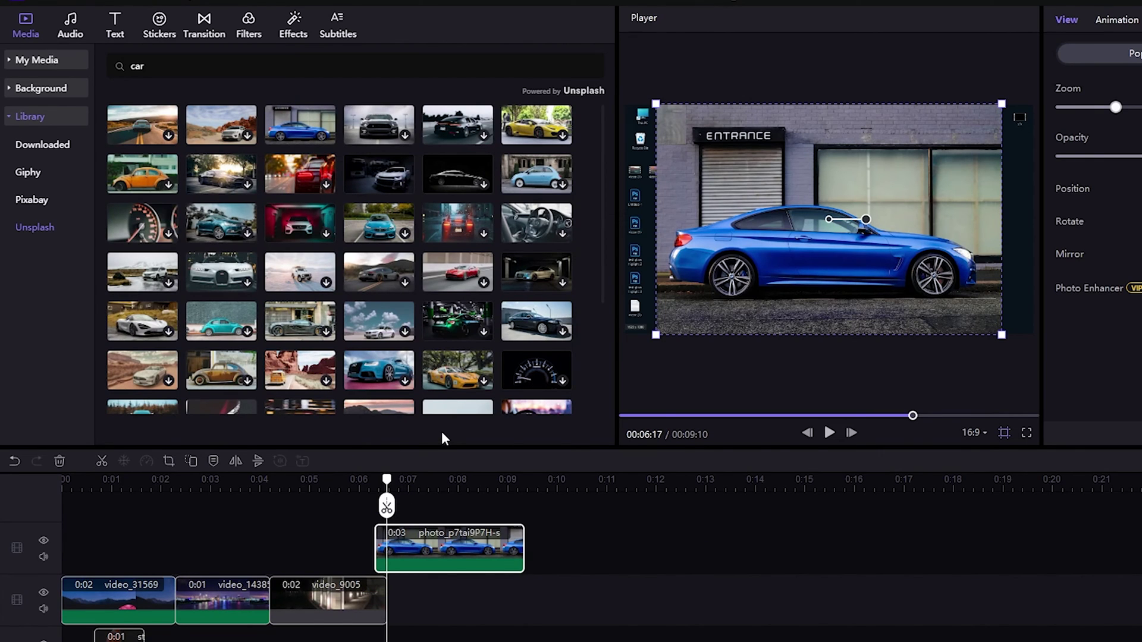
drag(523, 551, 414, 541)
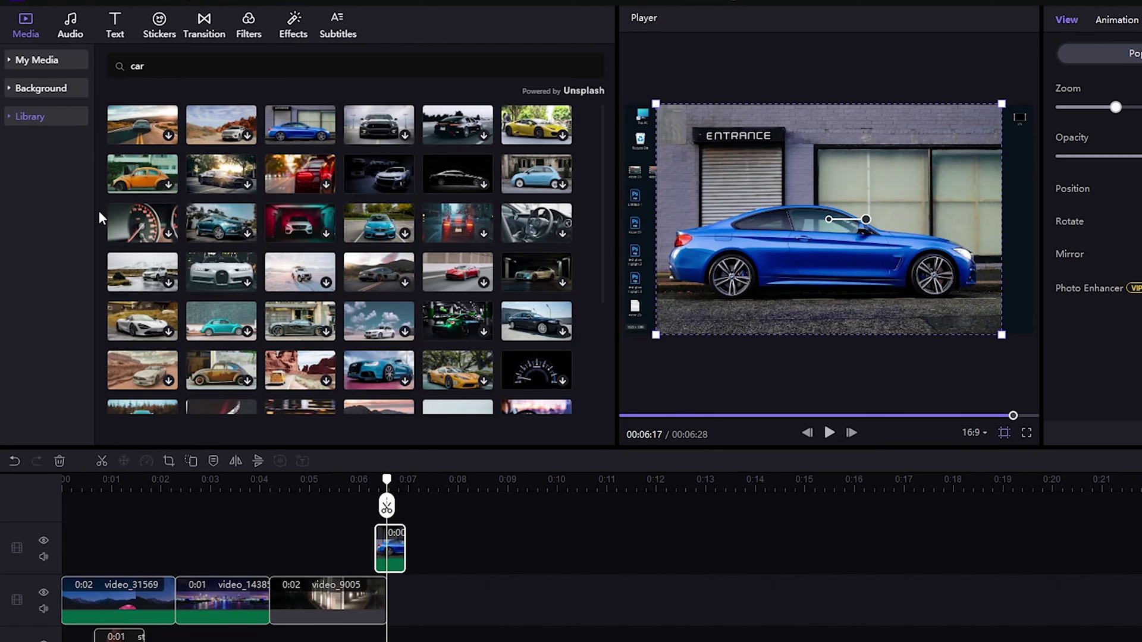
Step: Set up an explanatory video in the AI Video Generator with the topic "second world war" and the Informative vibe
click(337, 25)
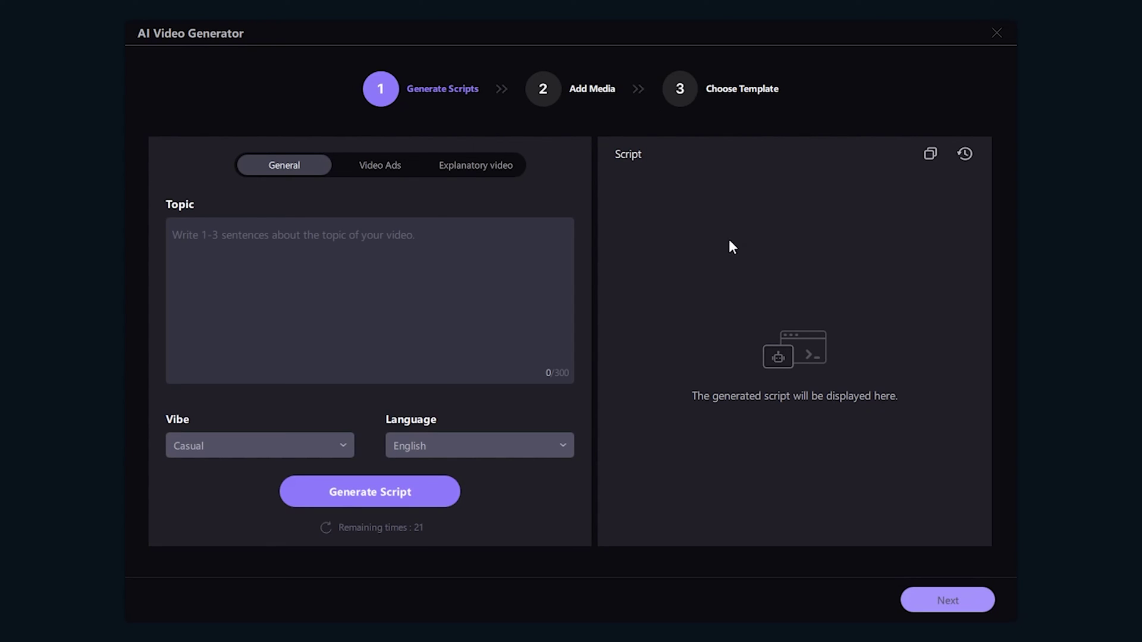
click(377, 161)
click(476, 167)
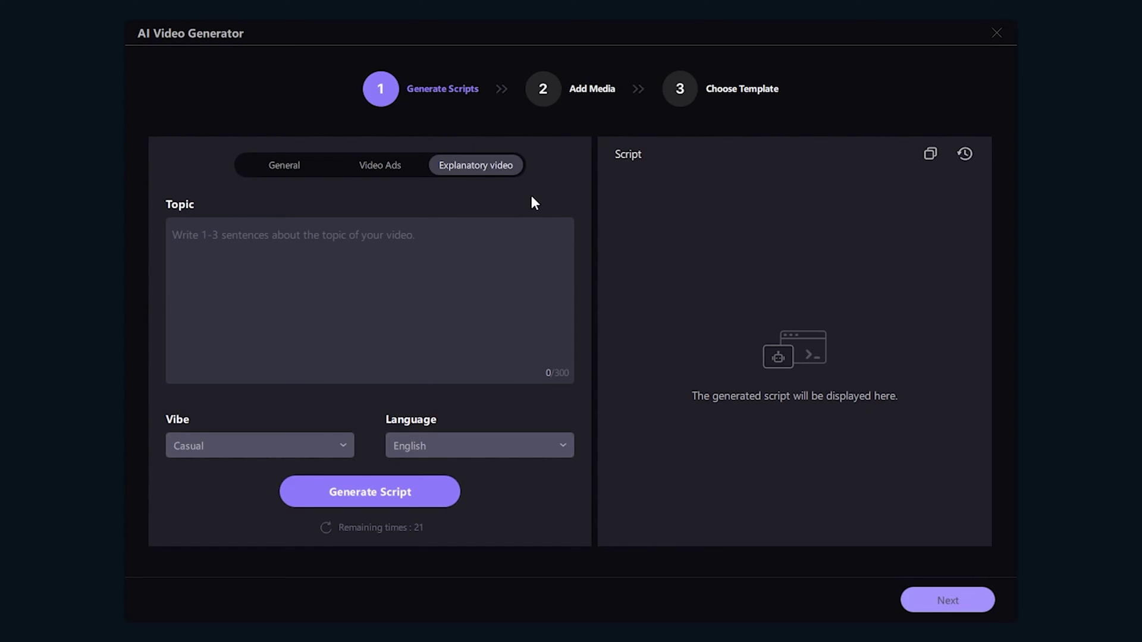
click(430, 235)
text(second world war)
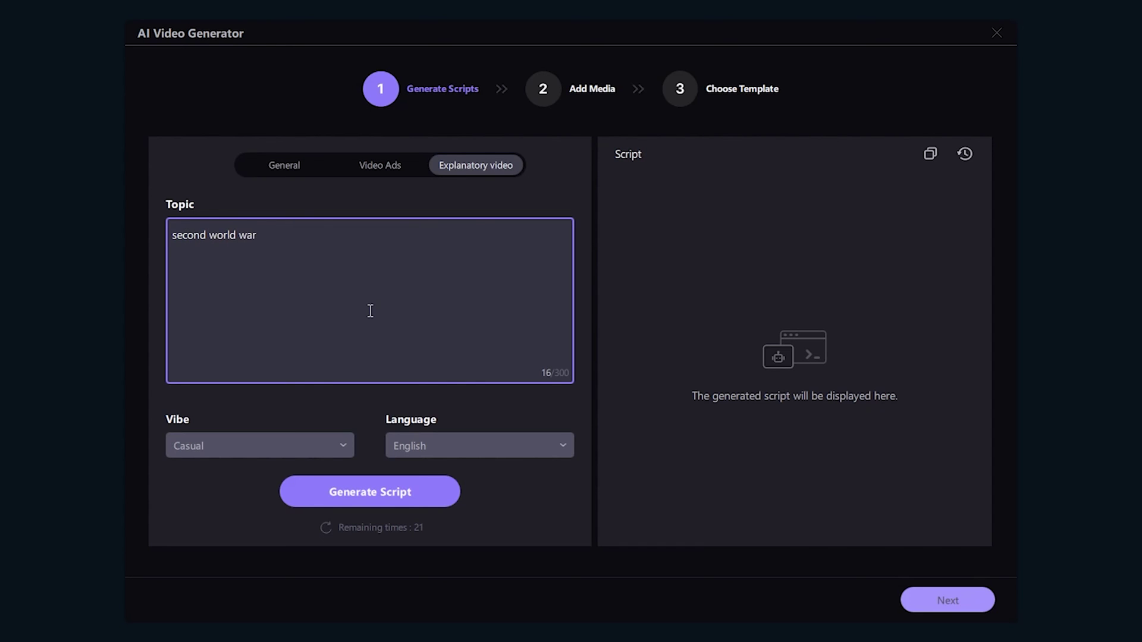
click(291, 443)
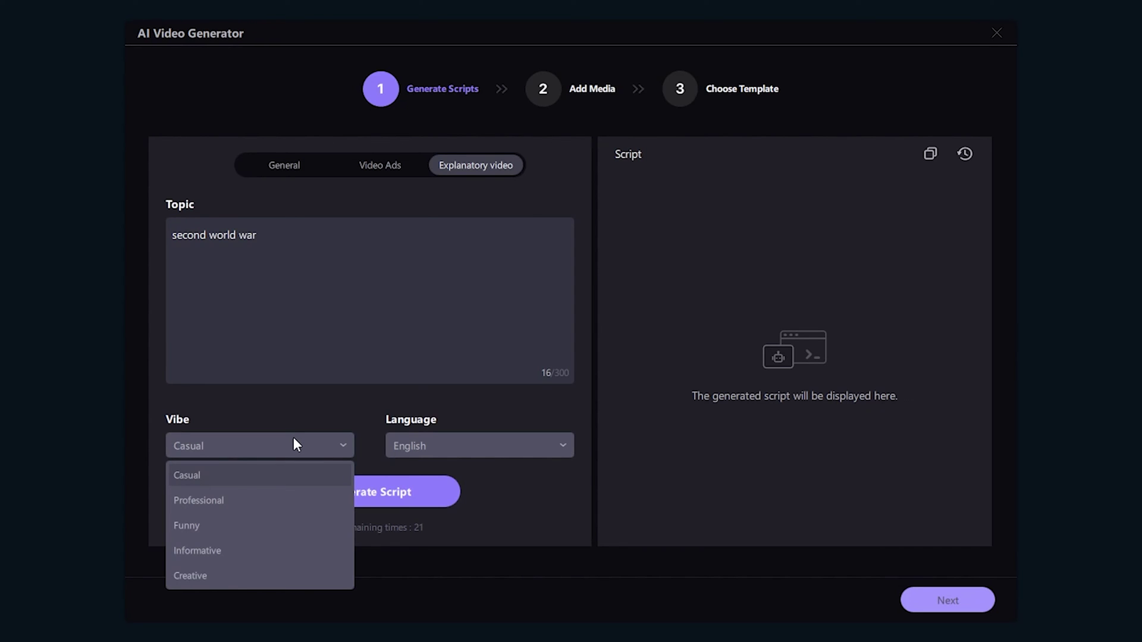
click(280, 549)
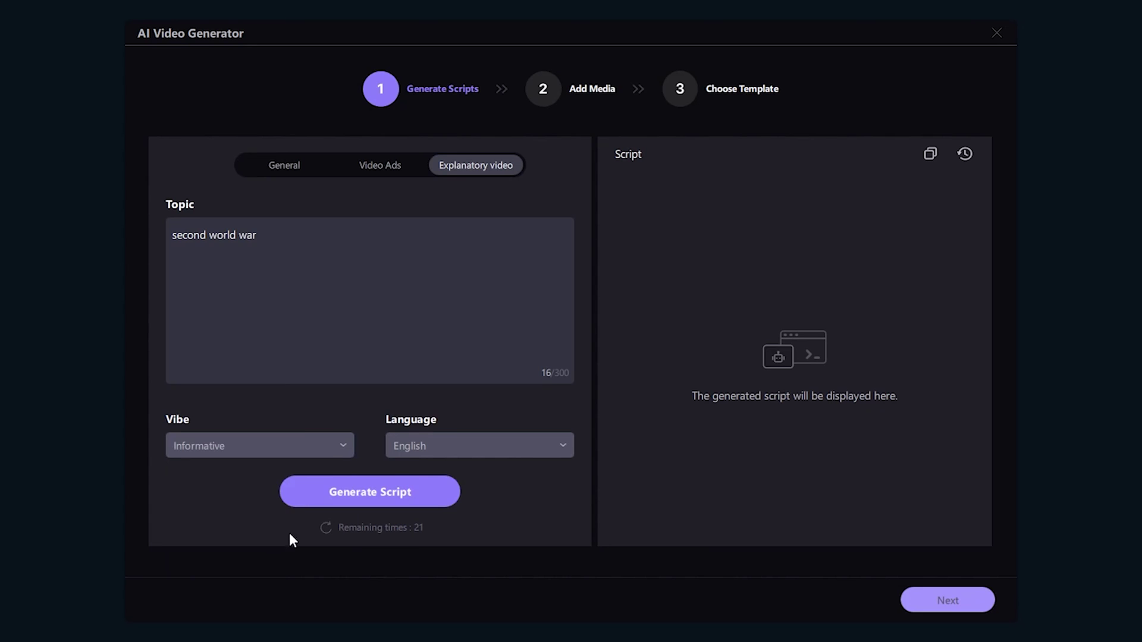
Step: Look through the available script languages, keep English and generate the explanatory video's script
click(453, 438)
scroll(503, 312, down, 2)
scroll(509, 315, down, 2)
scroll(533, 394, up, 4)
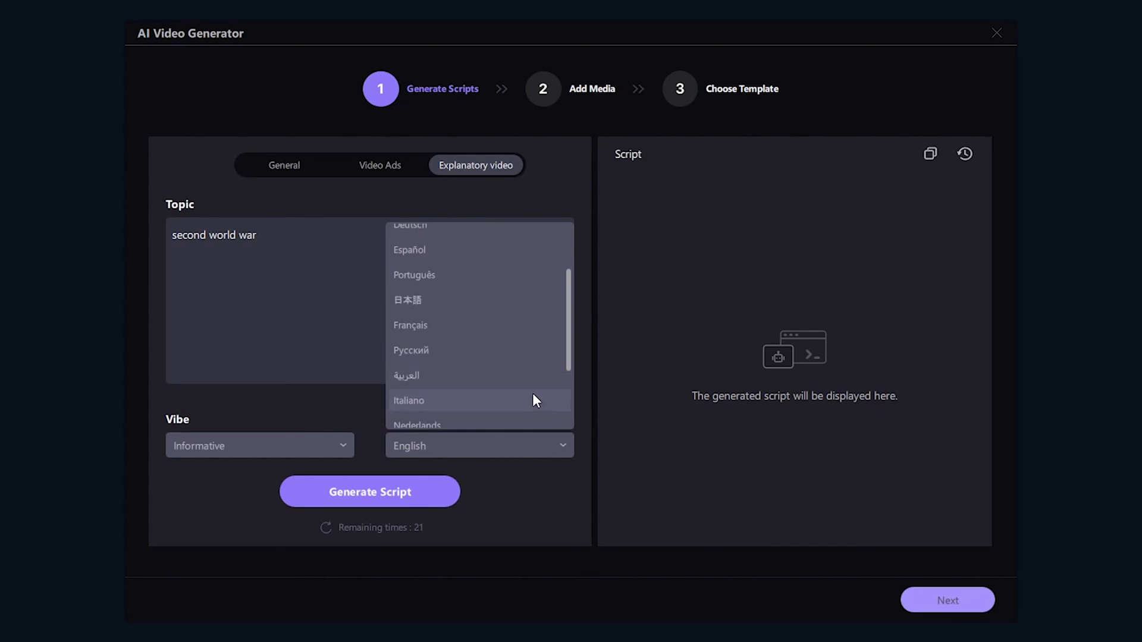
click(369, 498)
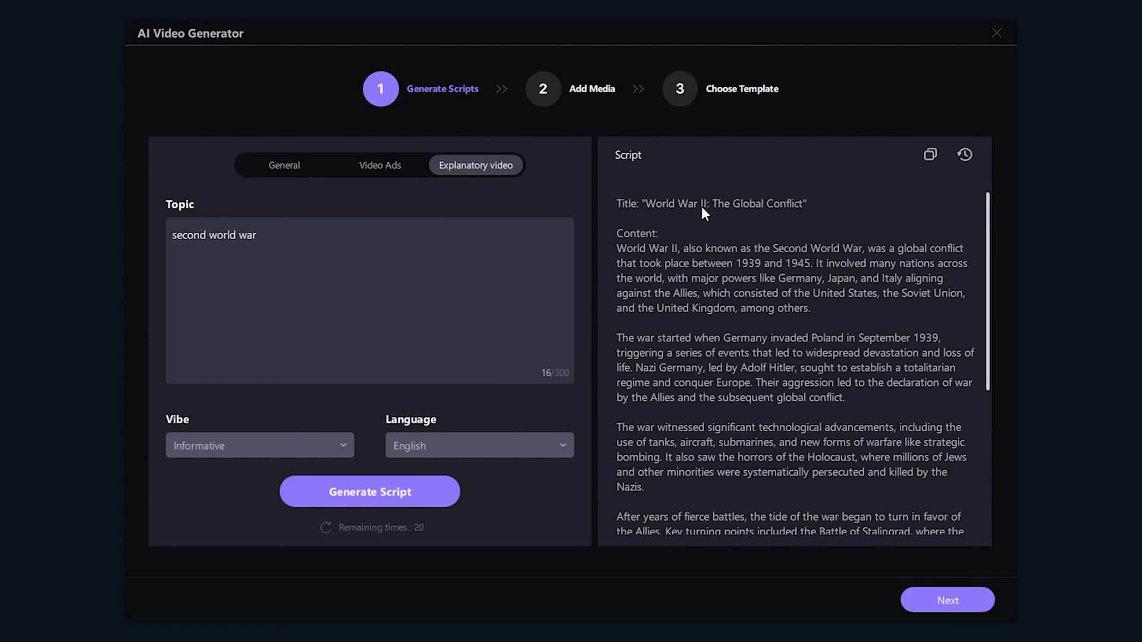
Step: Generate a General script in English on the topic "nature" with the Creative vibe
click(383, 166)
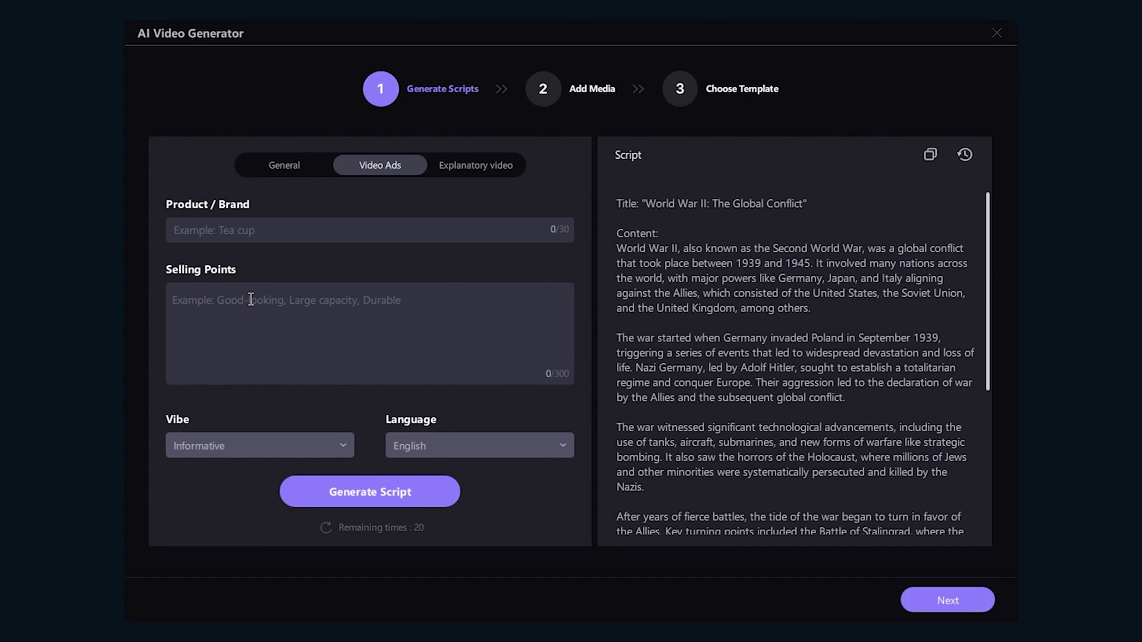
click(283, 165)
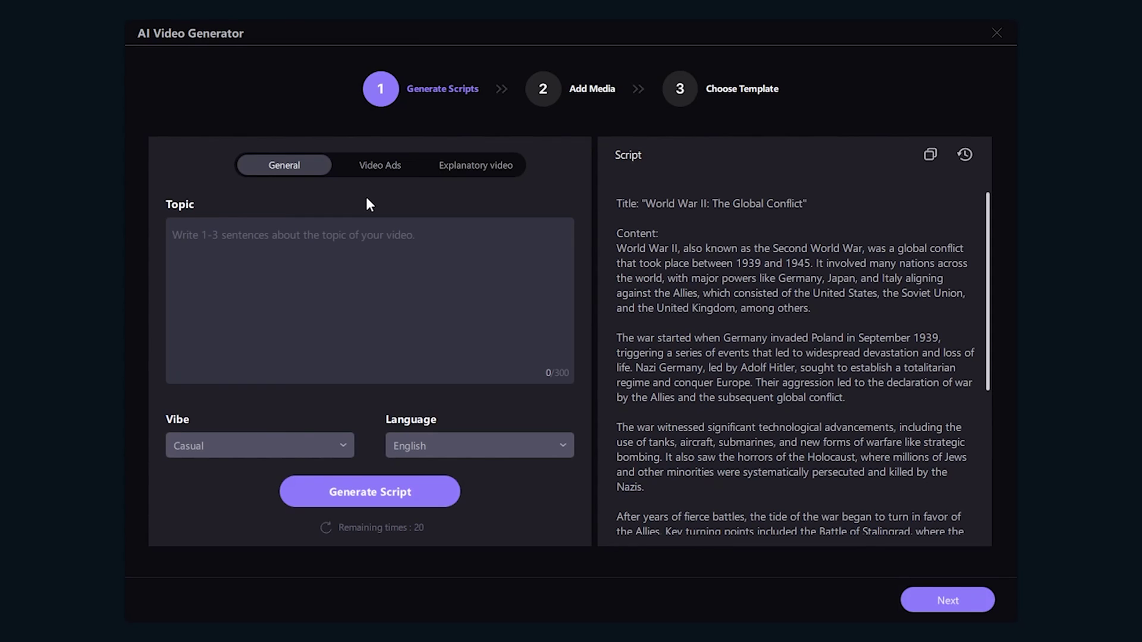
click(266, 238)
text(nature)
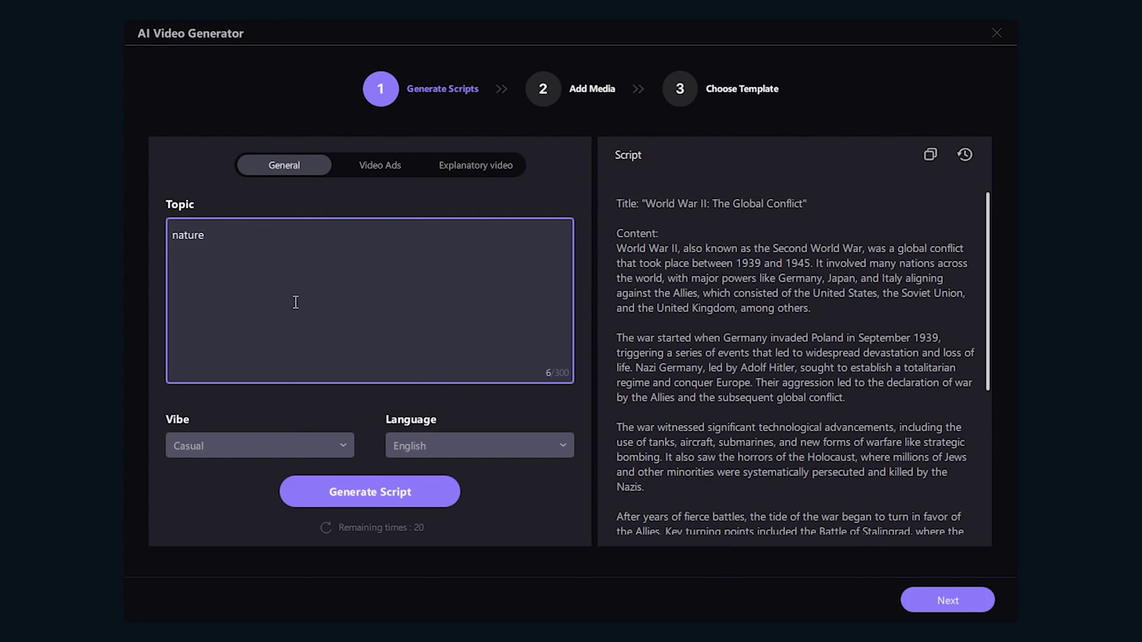
click(215, 441)
click(206, 572)
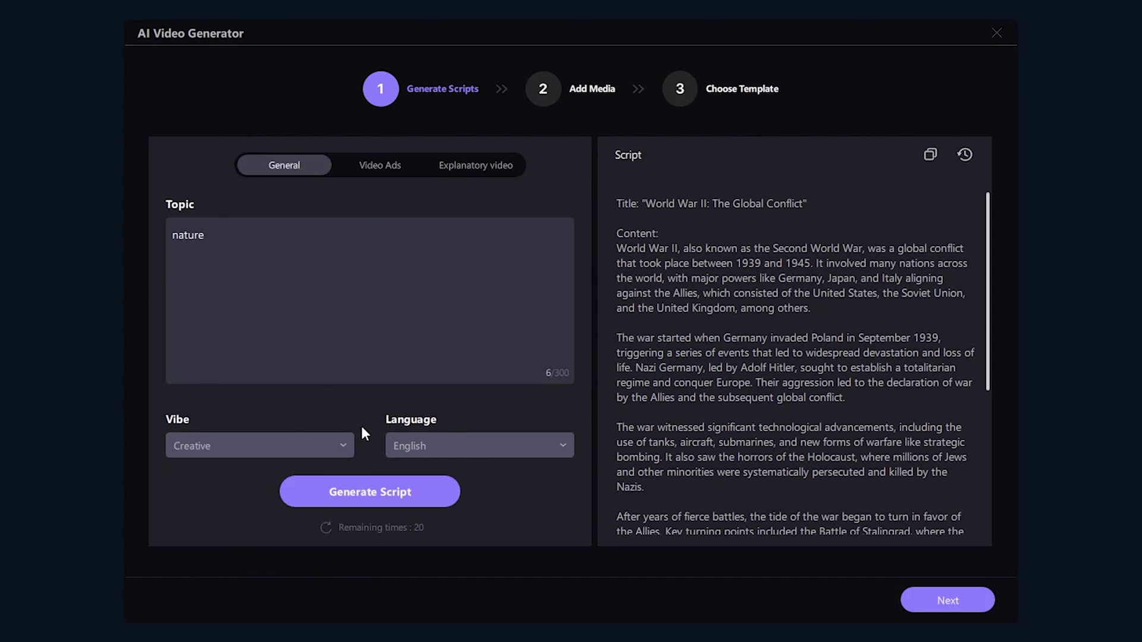
click(384, 490)
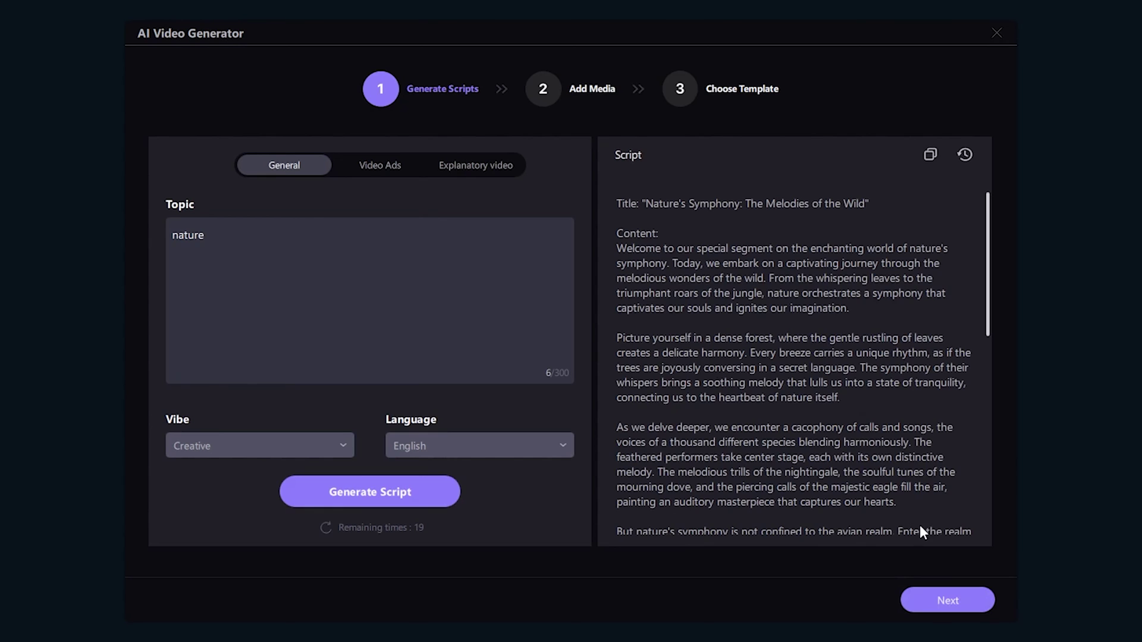
Step: Continue to the Add Media stage and delete every script paragraph except the one beginning "In conclusion, nature's symphony"
click(941, 600)
click(404, 142)
click(599, 374)
click(405, 142)
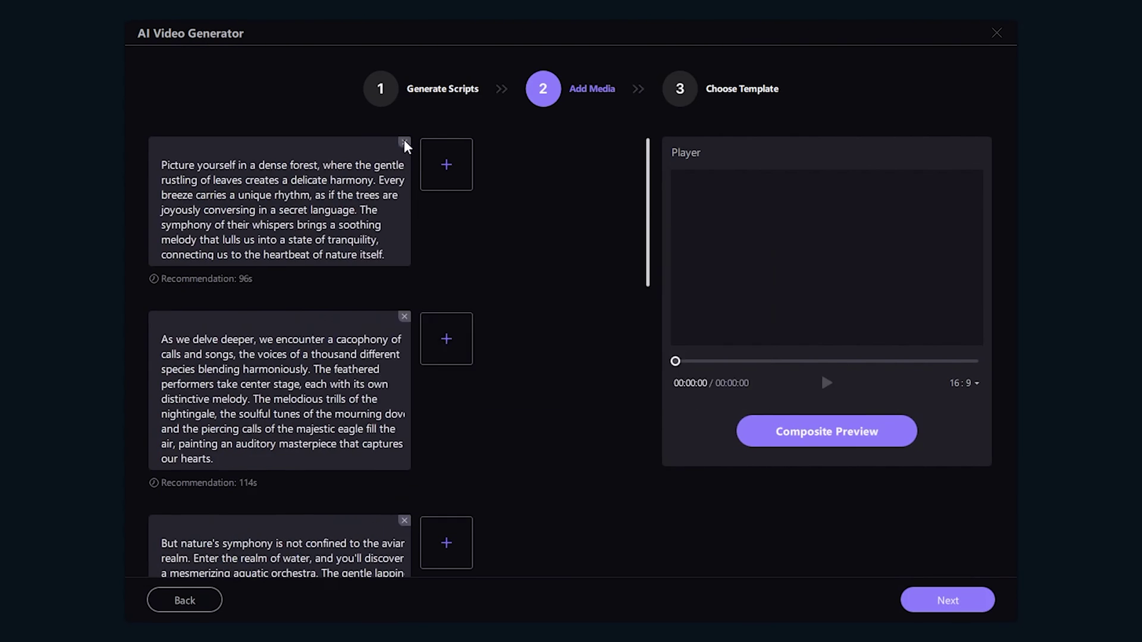
click(404, 142)
click(405, 142)
click(405, 142)
click(404, 142)
click(599, 374)
click(404, 142)
click(599, 374)
click(405, 331)
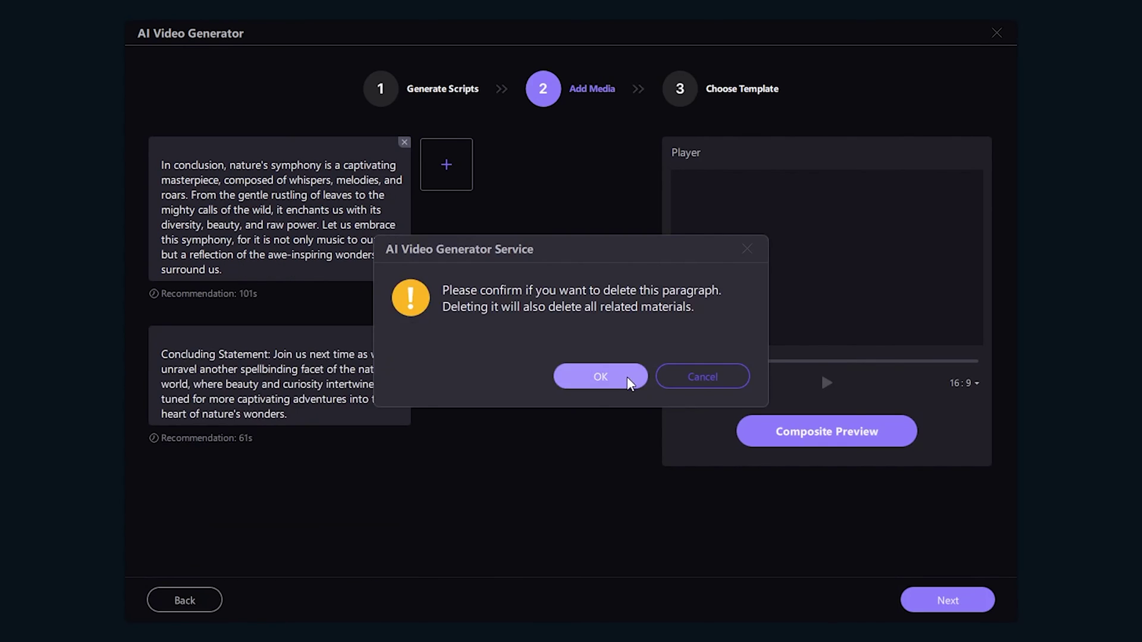
click(599, 375)
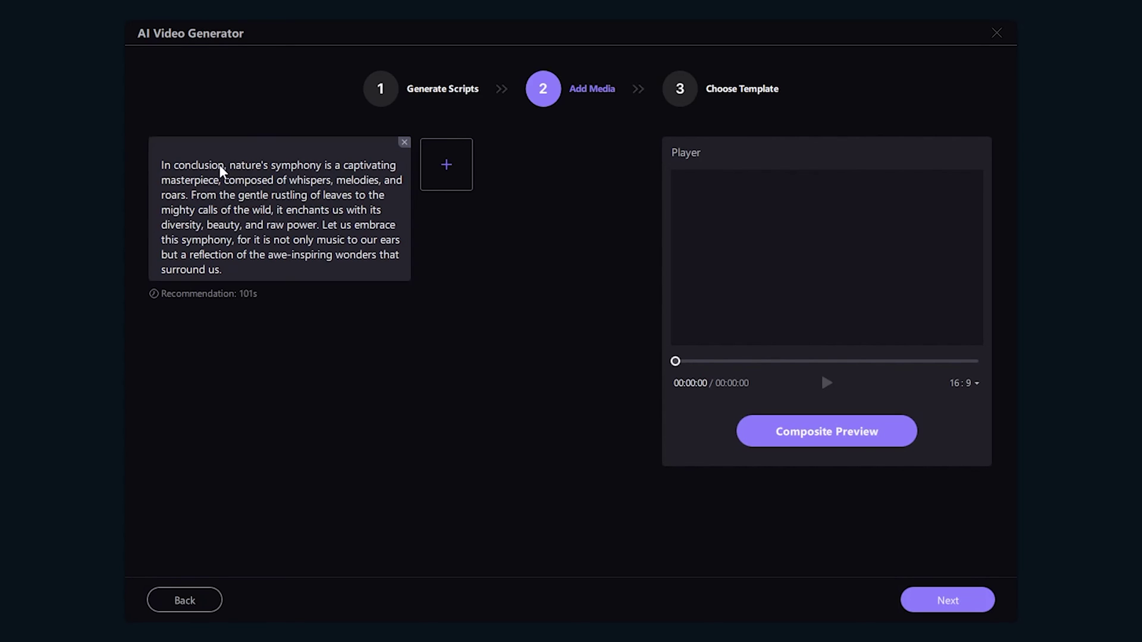
Step: Remove "In conclusion," from the start of the remaining paragraph so that it begins with "nature's symphony"
drag(223, 168, 159, 169)
key(BackSpace)
key(Delete)
key(Delete)
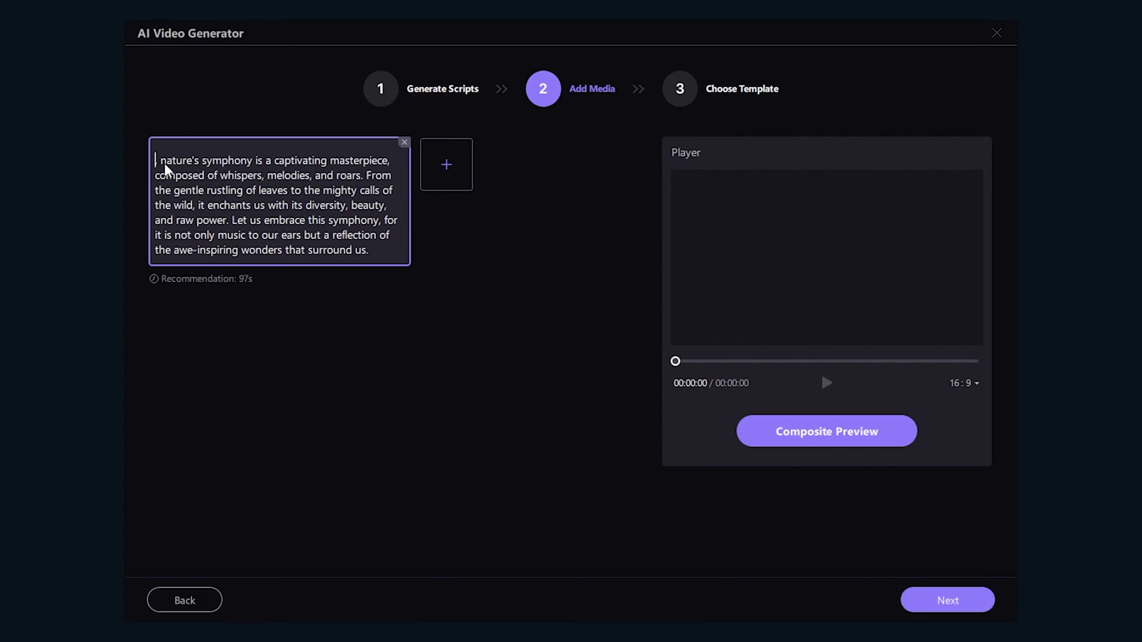
key(Delete)
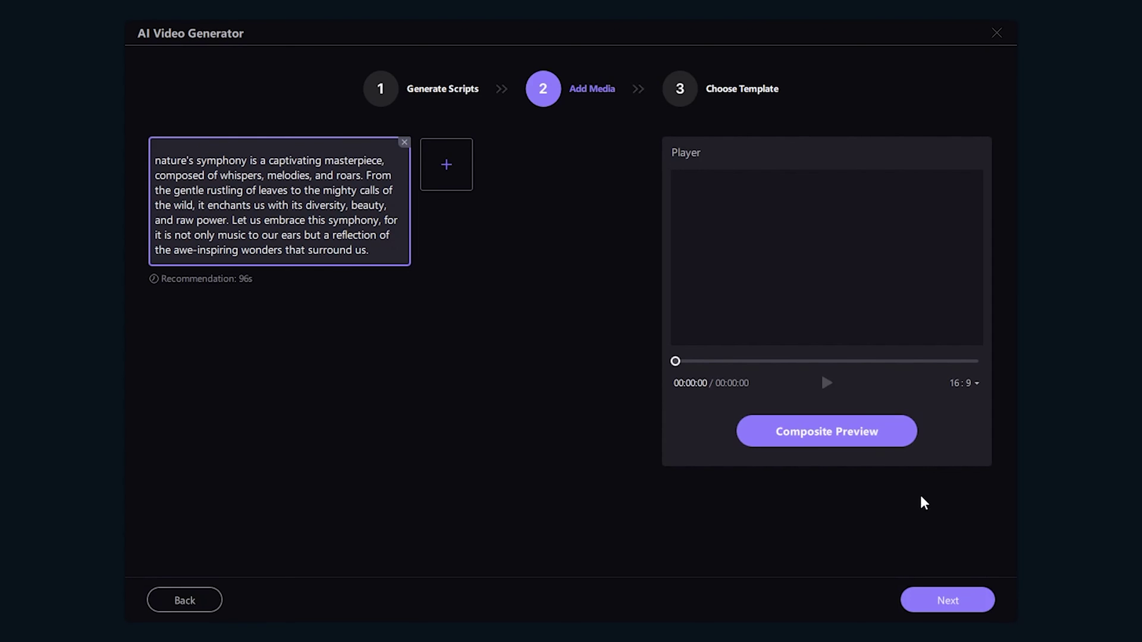
Step: Continue to the template stage and, without choosing a template, open the generated video in Advanced Edit
click(958, 601)
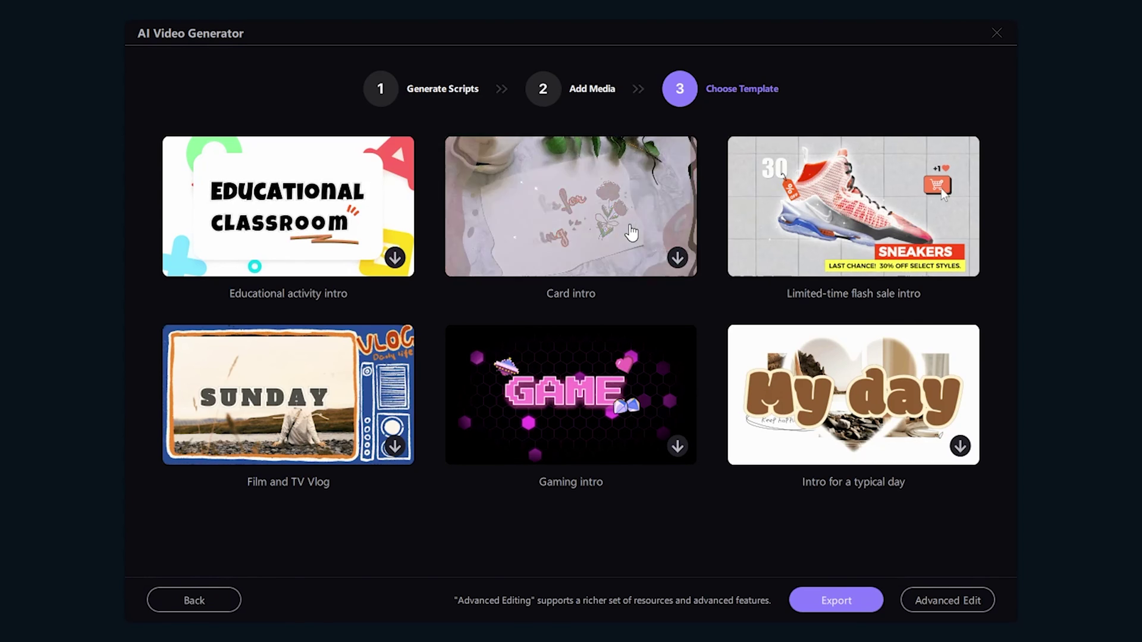
click(945, 601)
click(1072, 383)
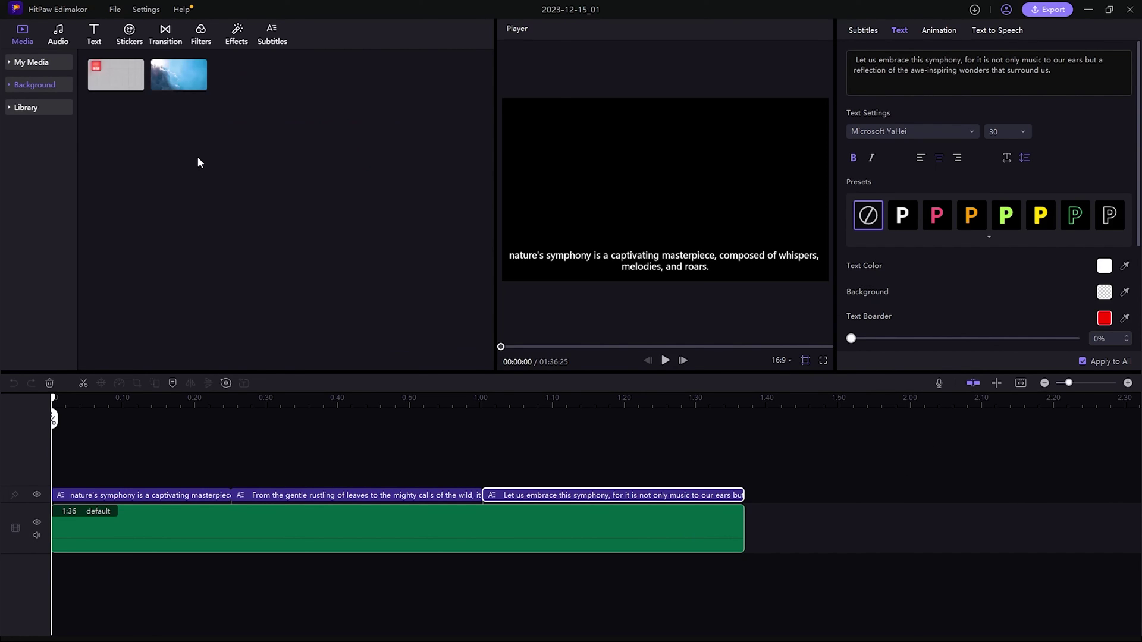
Step: Search the Pixabay videos for "nature" and line up the pink flower, night-sky, forest and sunset clips on a track below the subtitles
click(13, 107)
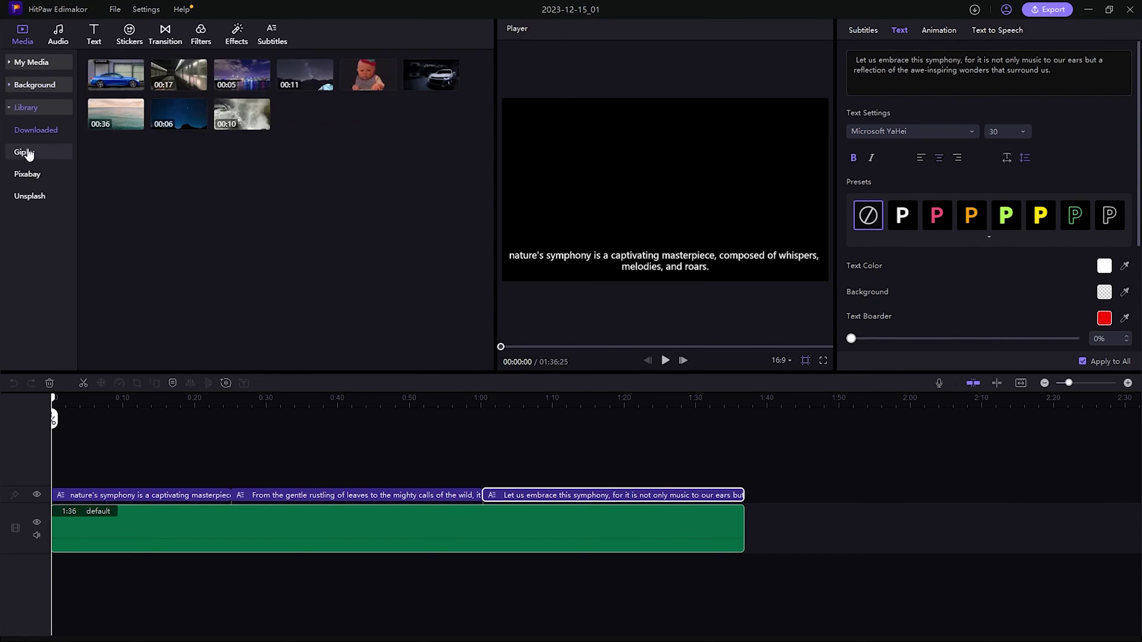
click(31, 175)
click(178, 70)
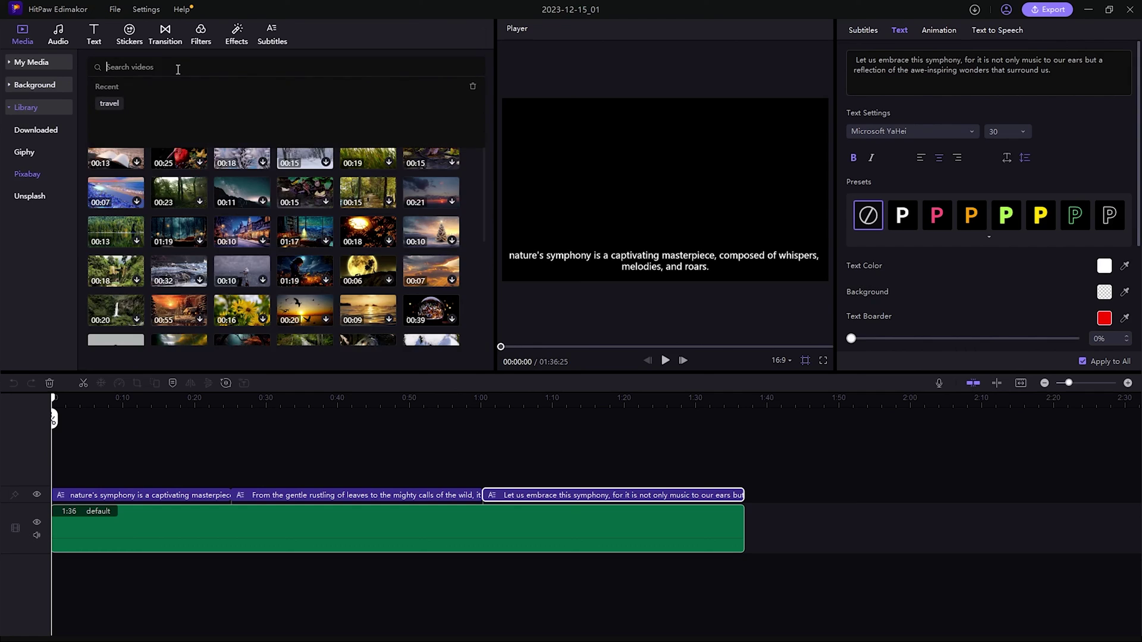
text(nature)
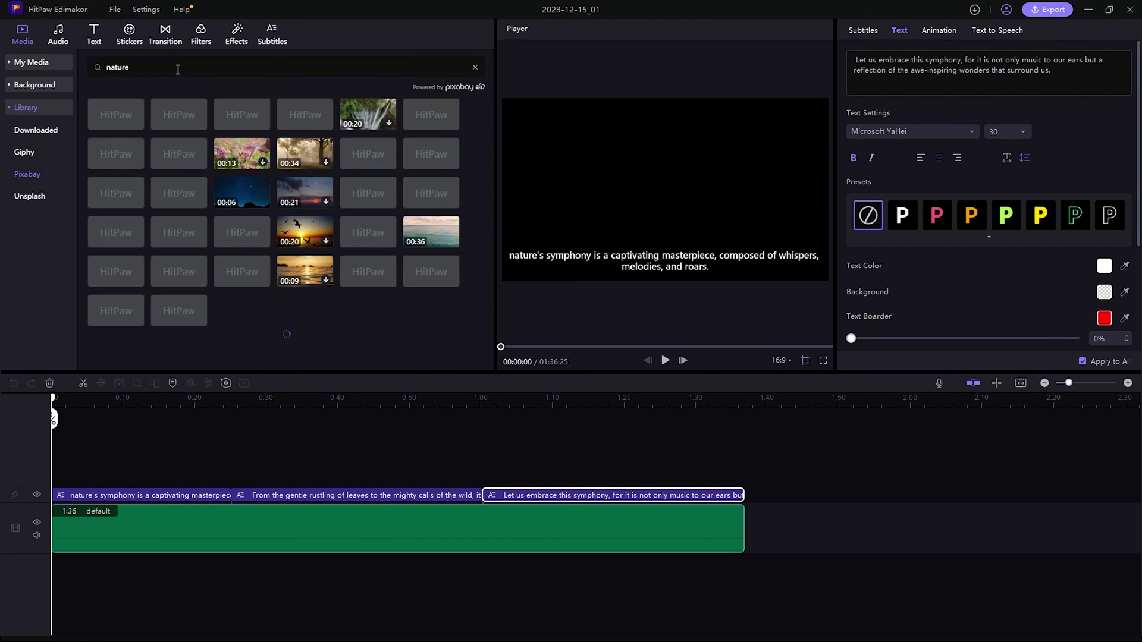
click(242, 152)
click(305, 272)
click(470, 429)
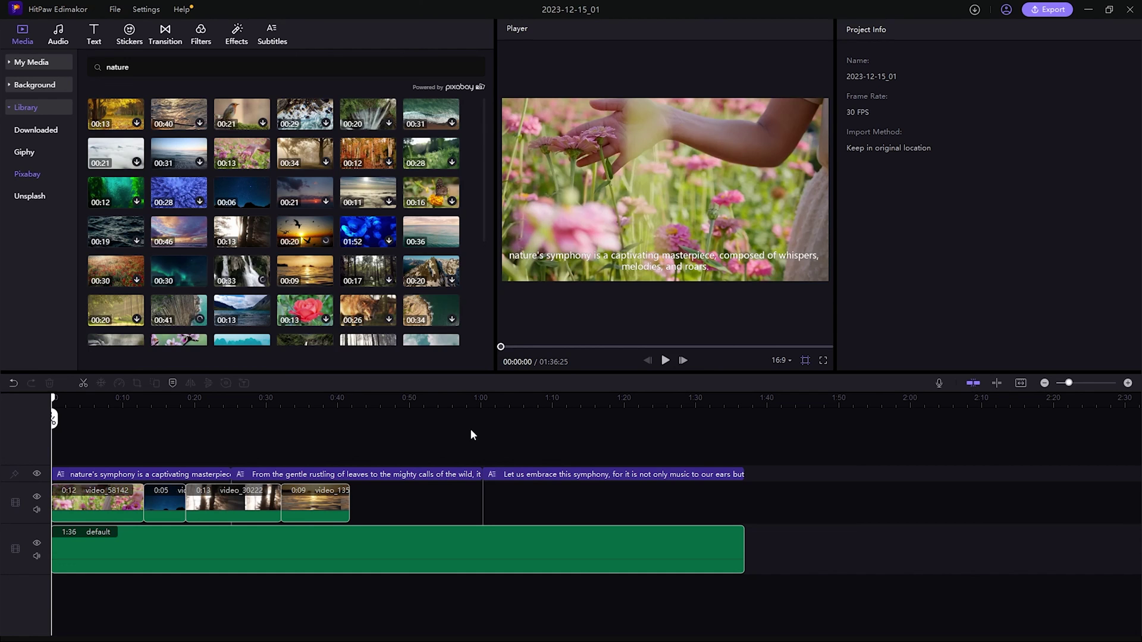
Step: Select all three subtitle clips and open their text-to-speech settings, keeping the language at English (USA)
drag(805, 445, 52, 489)
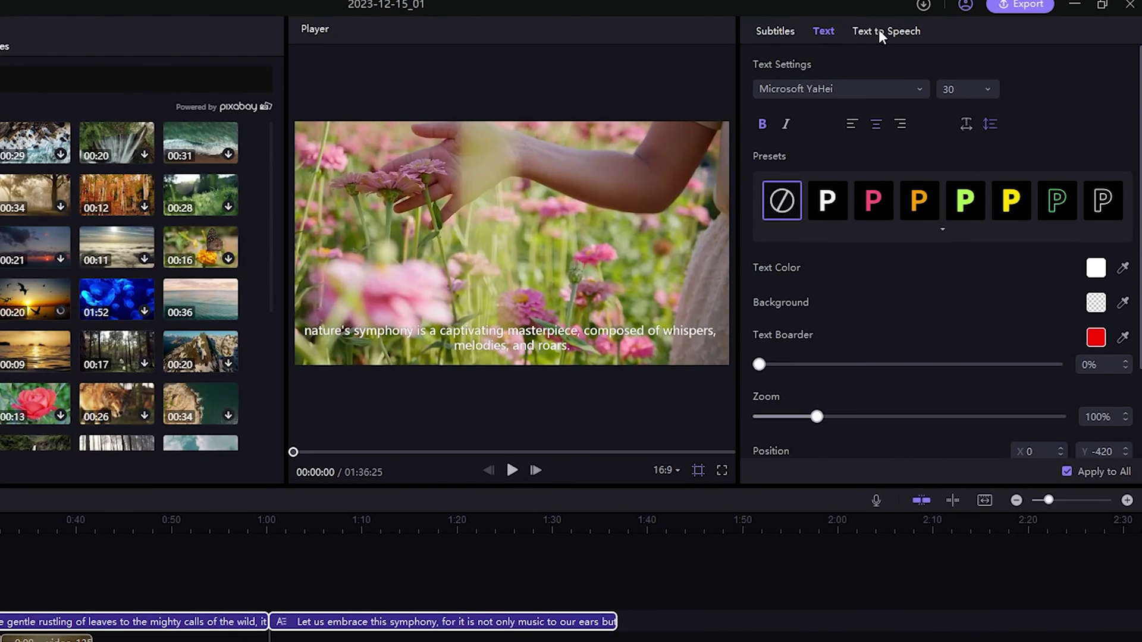
click(923, 30)
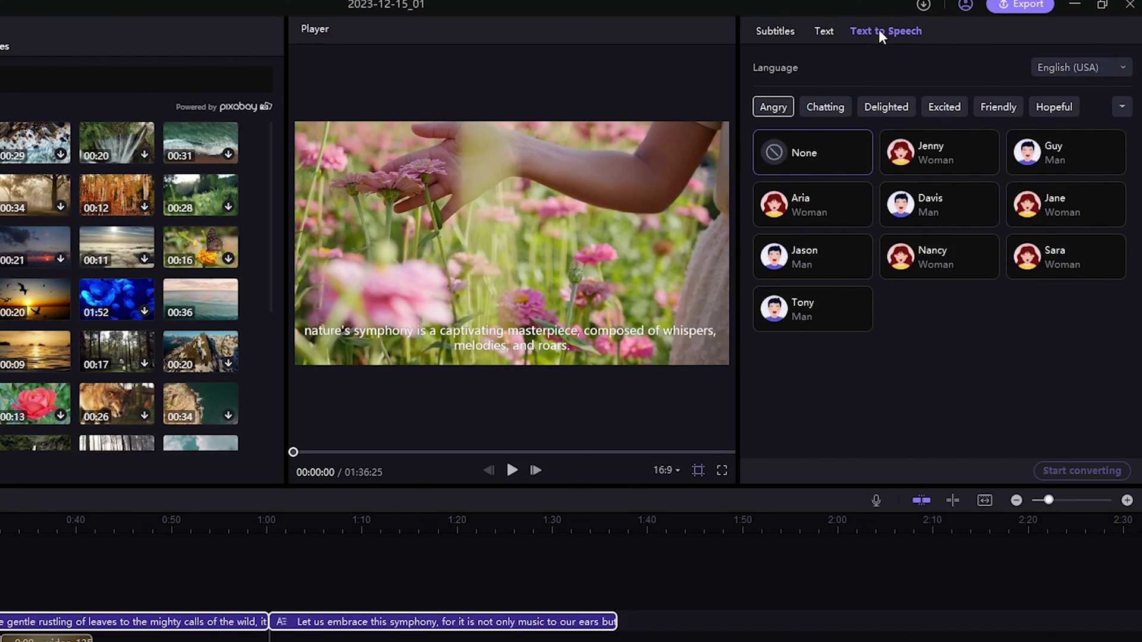
click(1086, 69)
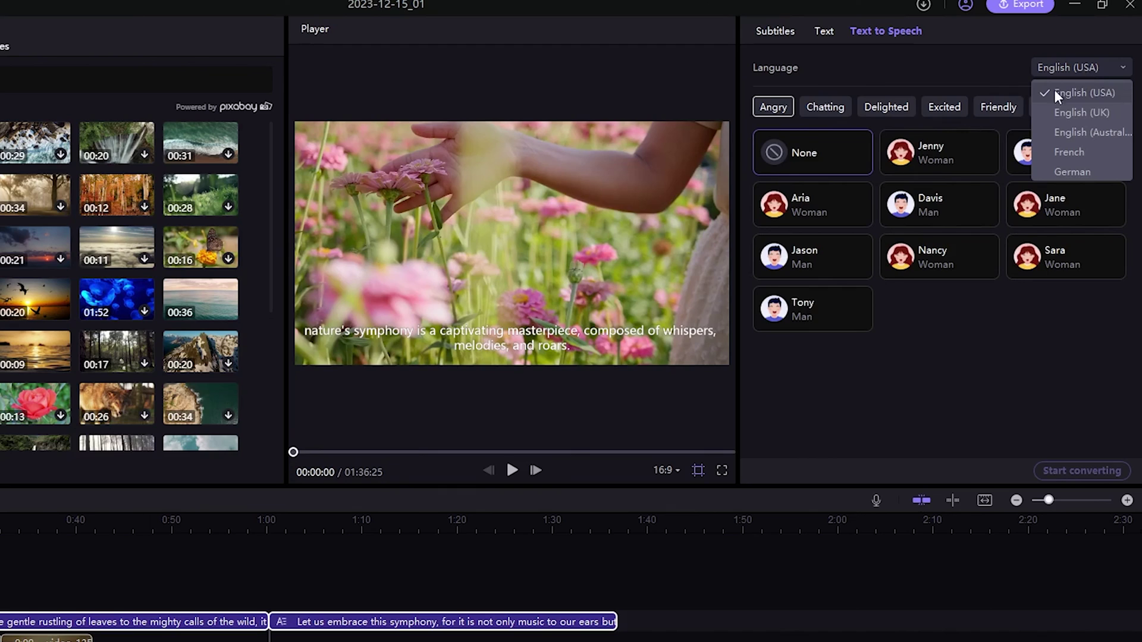
click(1079, 71)
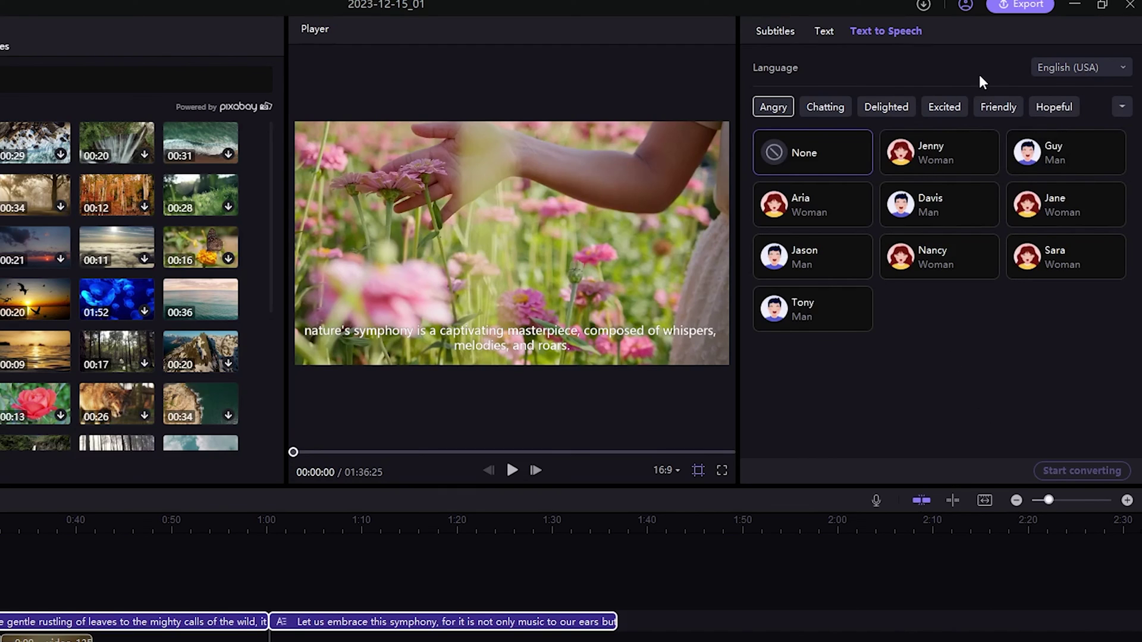
Step: Audition voices in the Delighted style and convert the selected subtitles to speech with the Sara voice
click(898, 105)
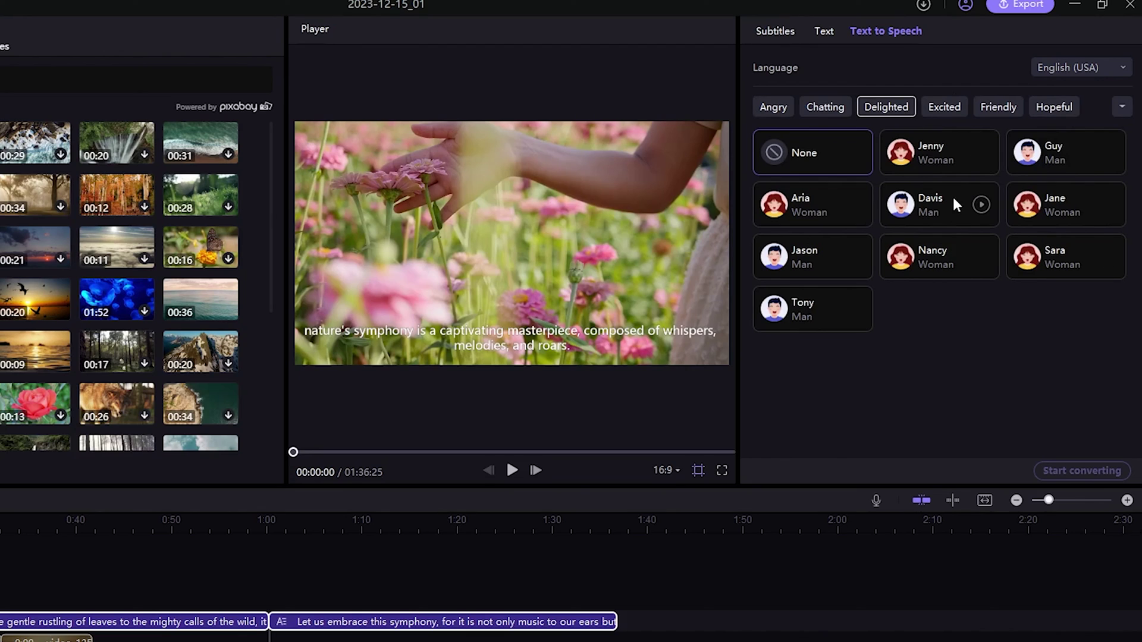
click(974, 155)
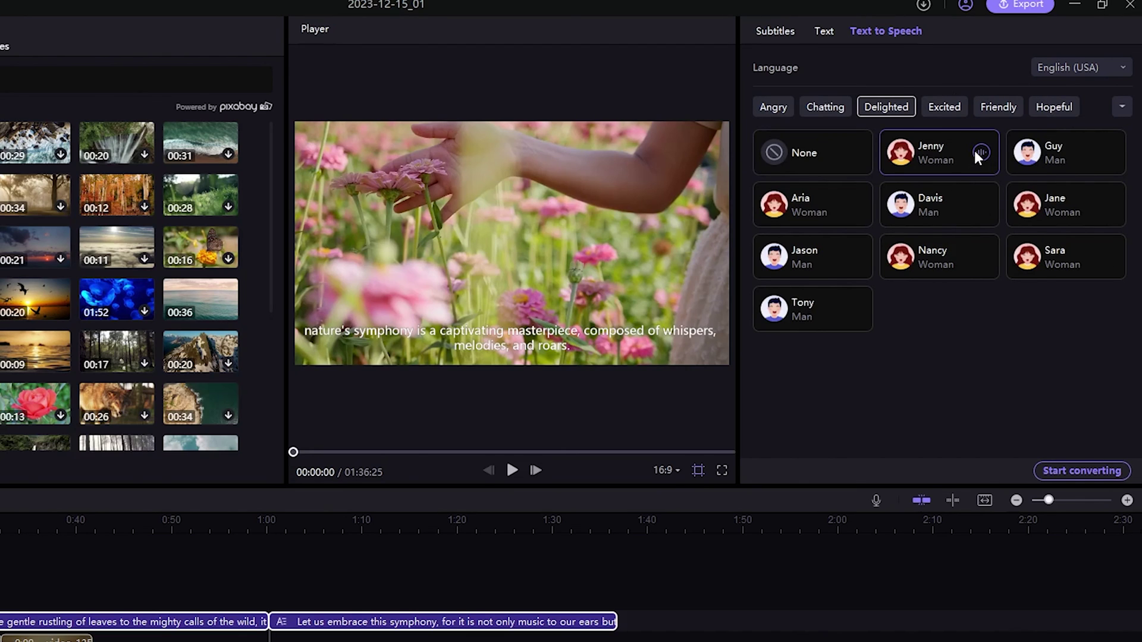
click(1109, 155)
click(1110, 205)
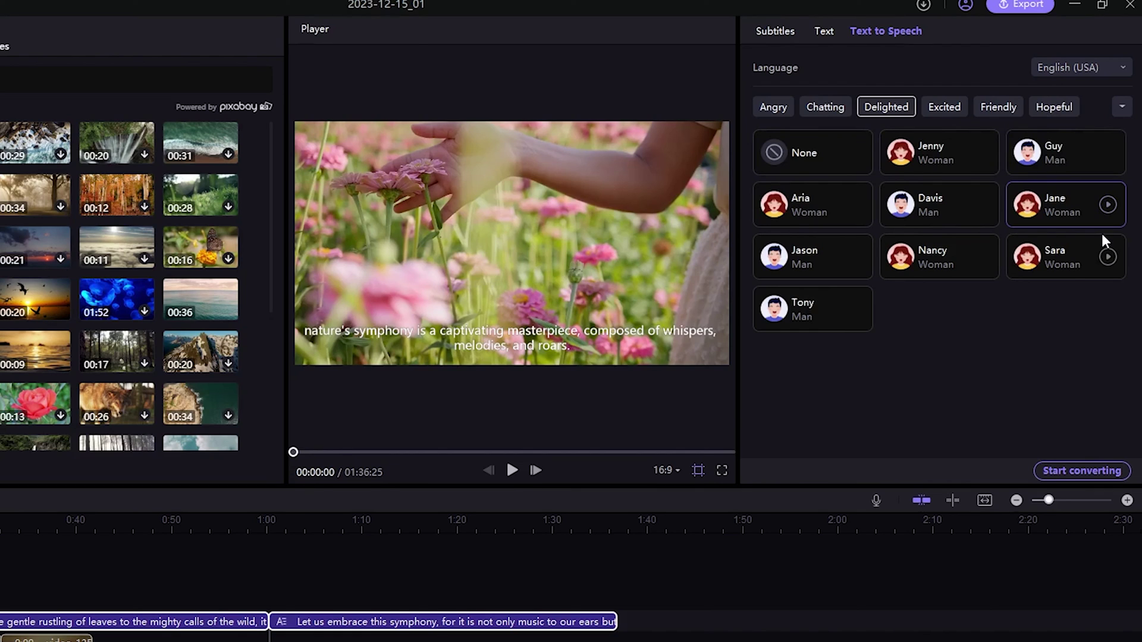
click(1046, 254)
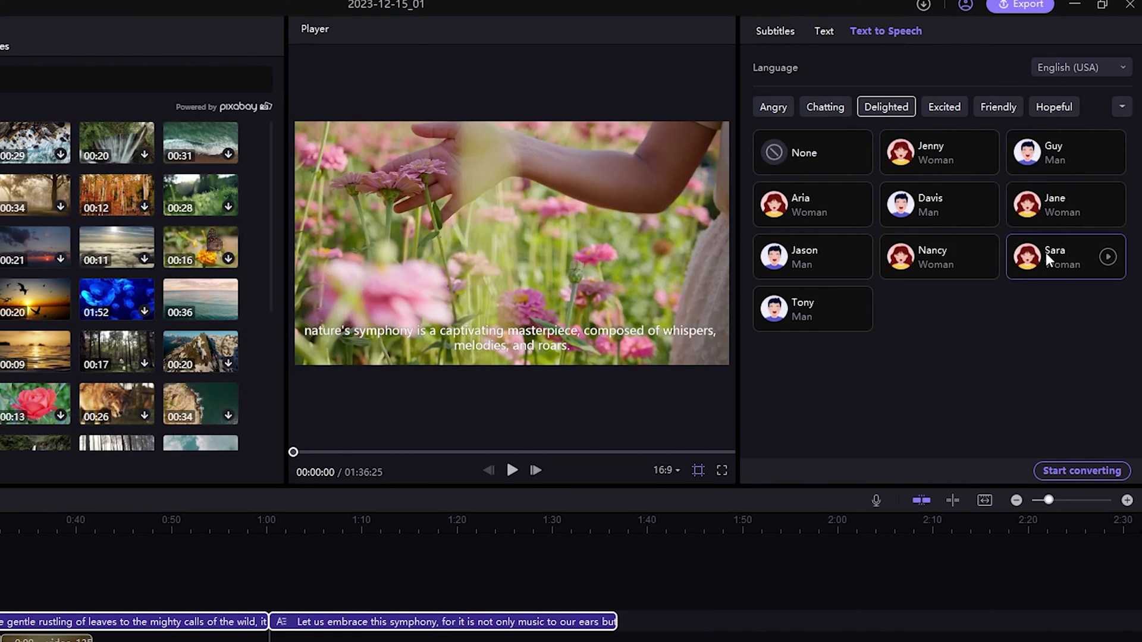
click(1082, 467)
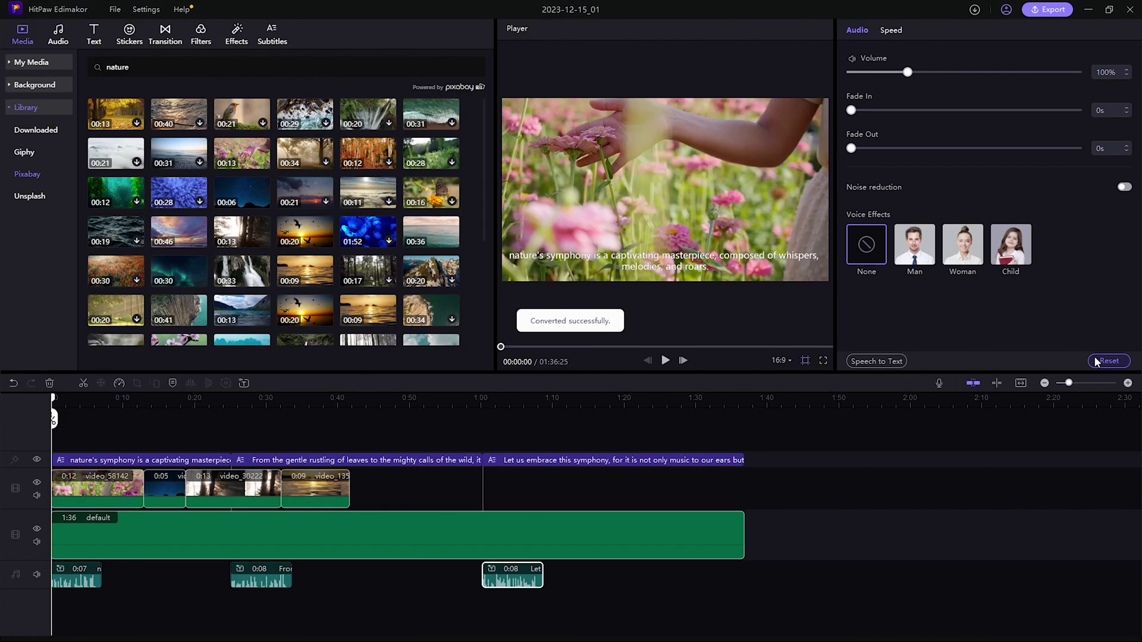
Step: Line up the three speech clips back to back from the start of the timeline and delete the subtitle clips
drag(273, 579, 146, 582)
drag(550, 580, 211, 580)
click(119, 451)
click(566, 466)
key(Delete)
Step: Move the night-sky and forest clips to an upper track overlapping the flower clip, shorten the forest clip, and end the sunset clip with the speech
drag(165, 484, 100, 462)
drag(244, 478, 173, 461)
drag(333, 485, 198, 500)
drag(226, 463, 184, 466)
Step: Play the rearranged sequence from the beginning to check the clips against the speech
click(33, 410)
key(space)
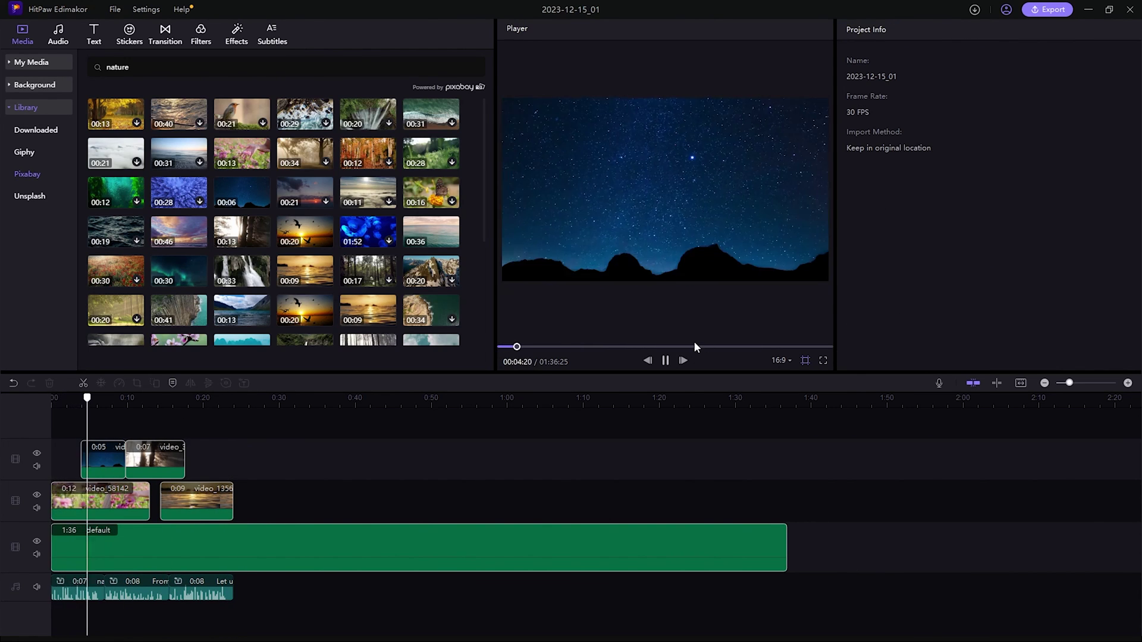
key(Home)
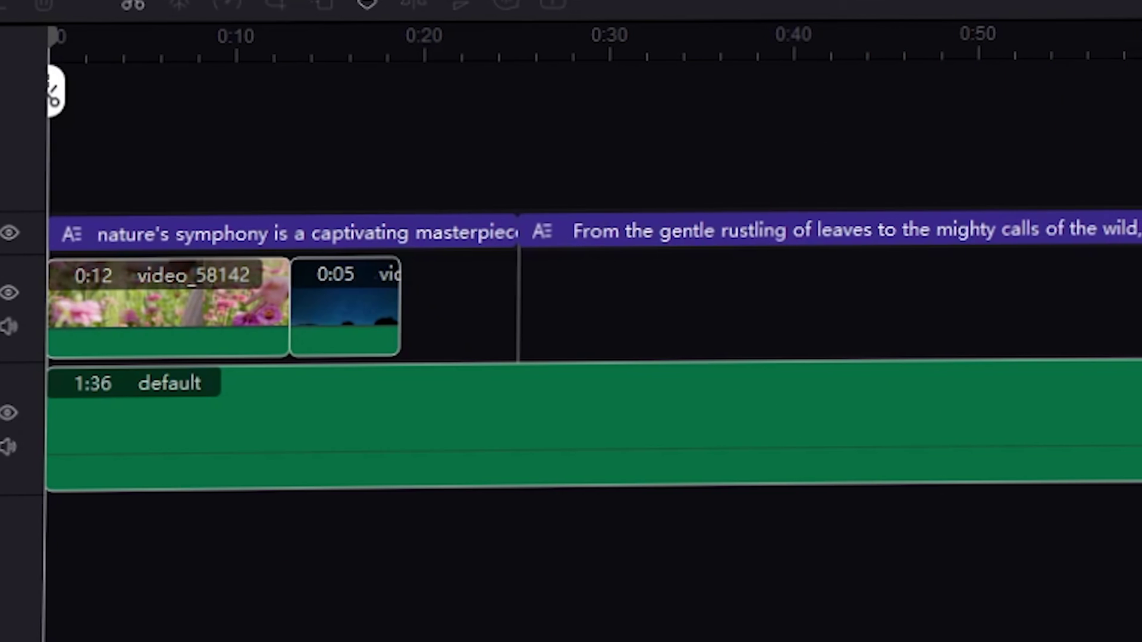
Step: Add the 13-second forest clip directly after the night-sky clip on the track below the subtitles
drag(238, 232, 265, 516)
drag(544, 333, 539, 315)
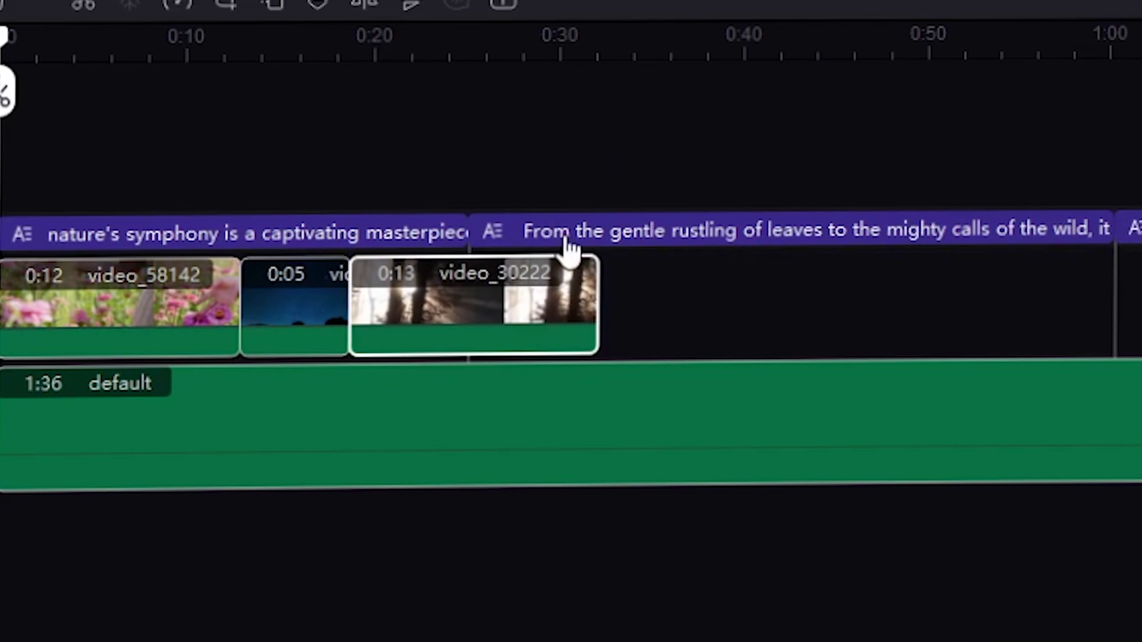